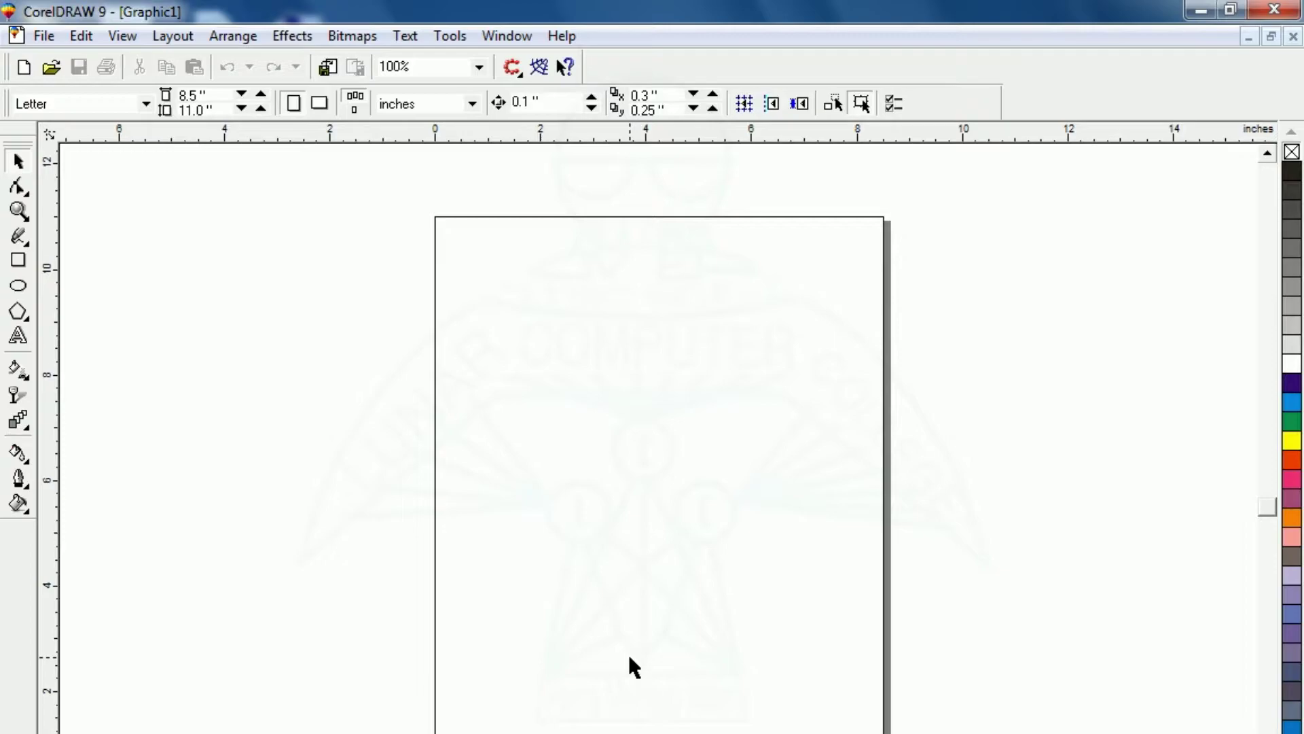
Draw a rectangle about 3.14 by 0.71 inches near the middle of the page
click(19, 260)
drag(532, 397, 697, 434)
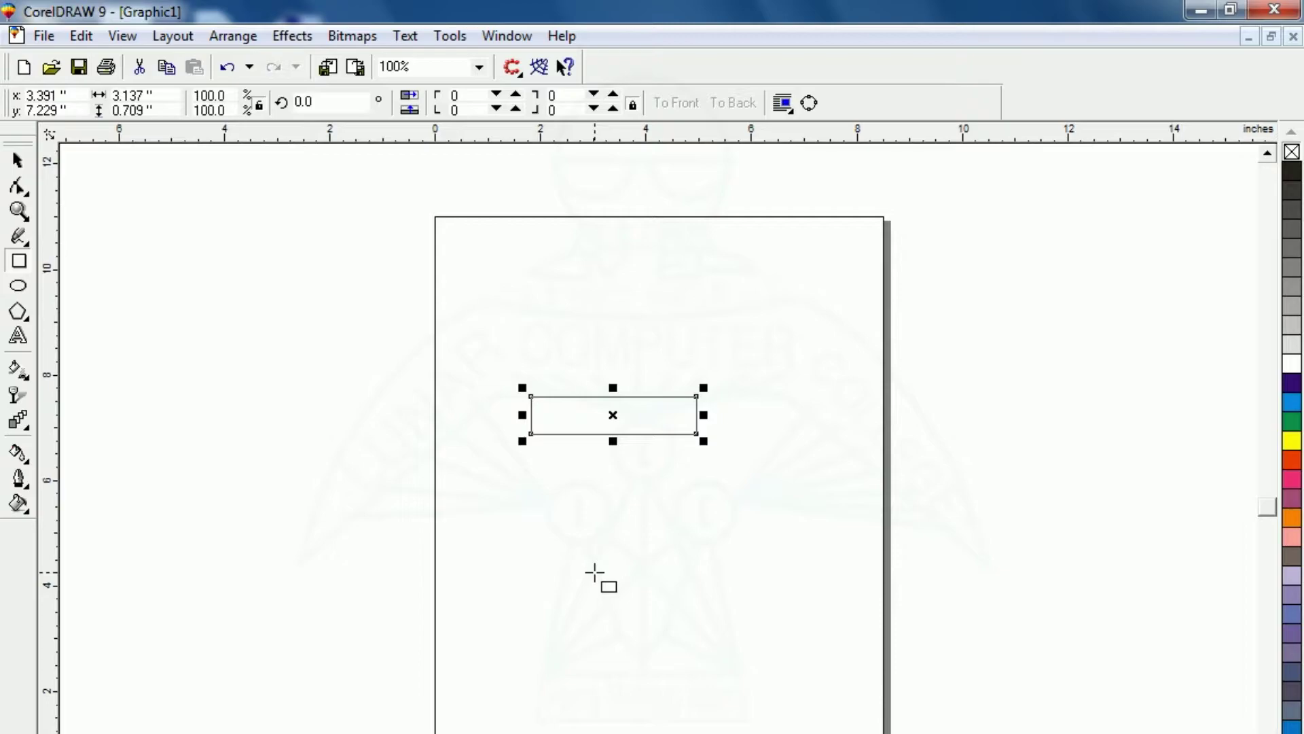
key(shift+F2)
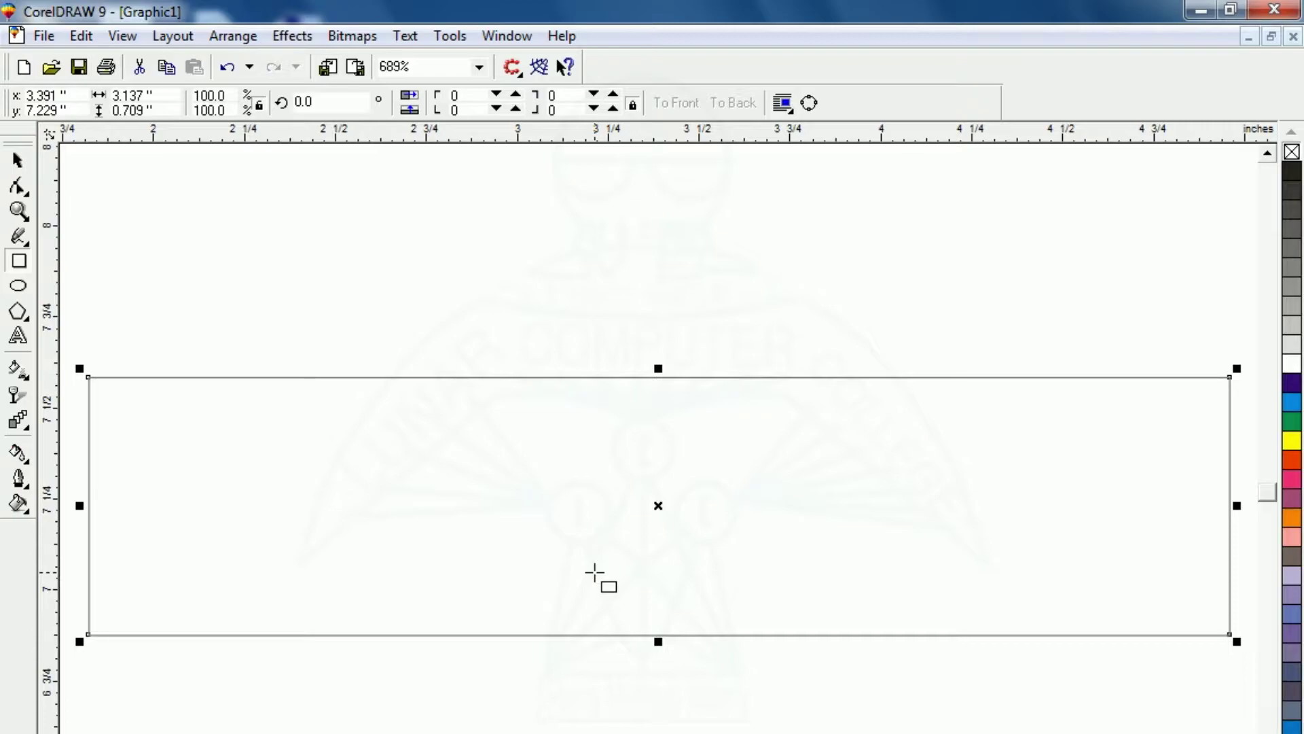
Convert the rectangle to curves and add a node at the middle of its upper and lower edges
click(21, 188)
click(63, 203)
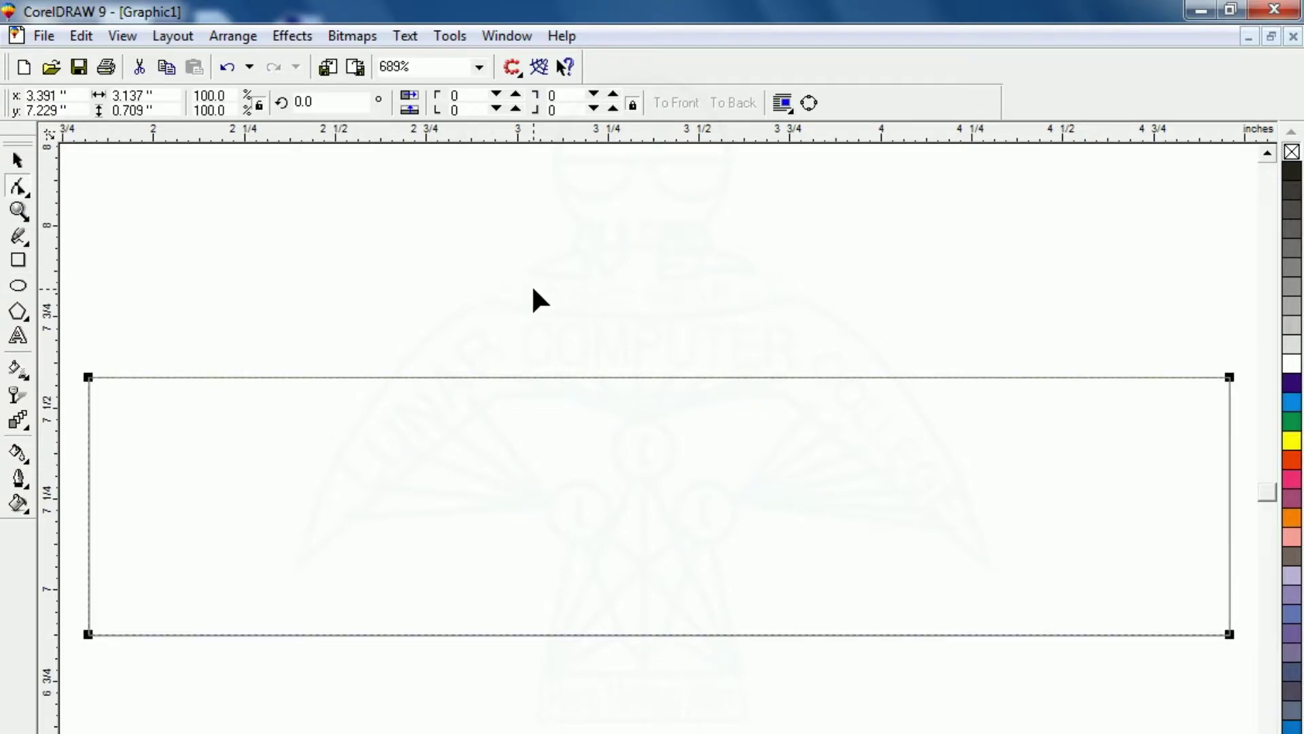
key(ctrl+q)
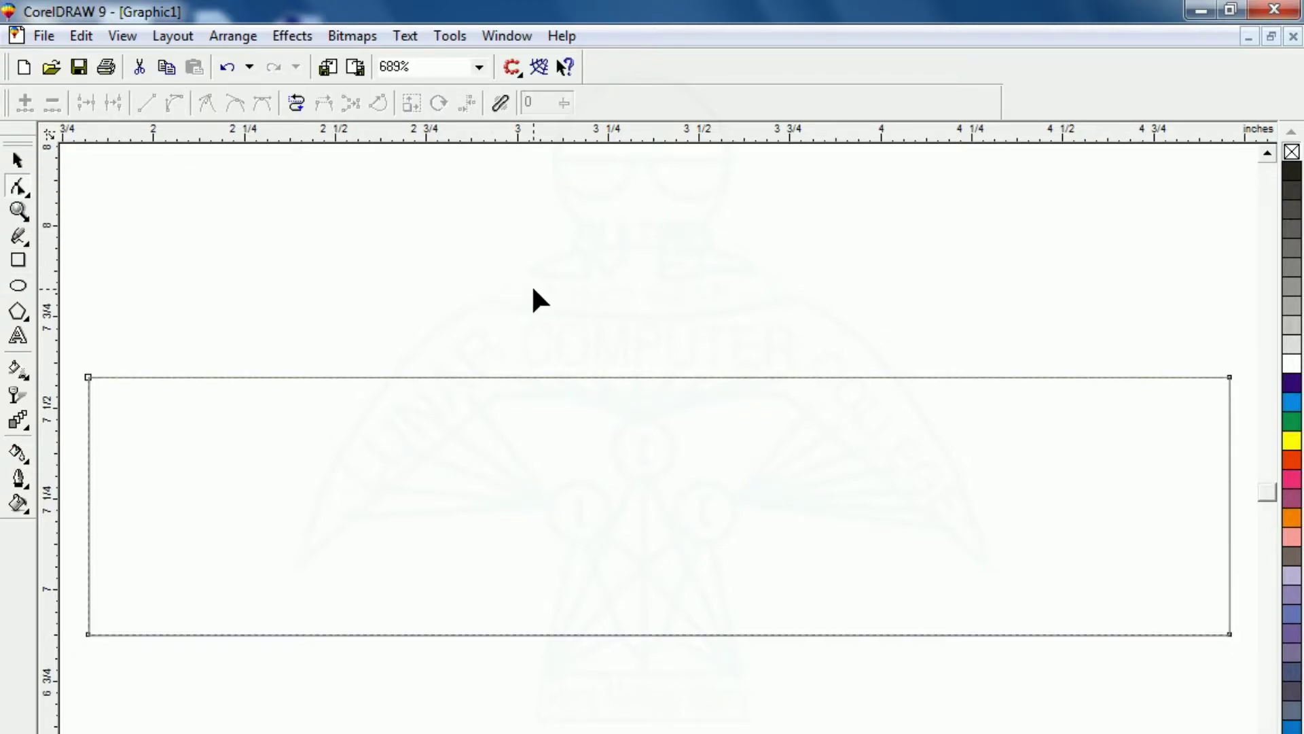
double_click(641, 377)
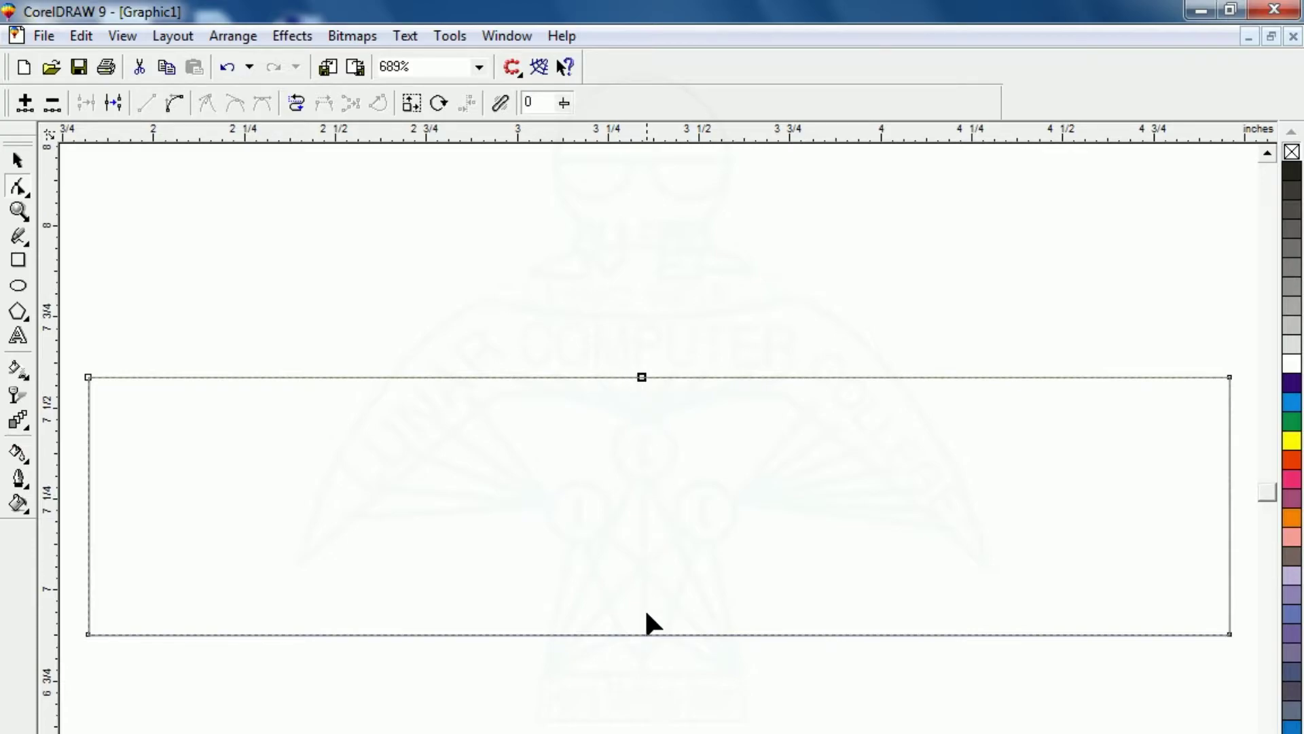
double_click(642, 635)
Convert the left half of the upper edge to a curve and bend it upward into an even arch
click(334, 377)
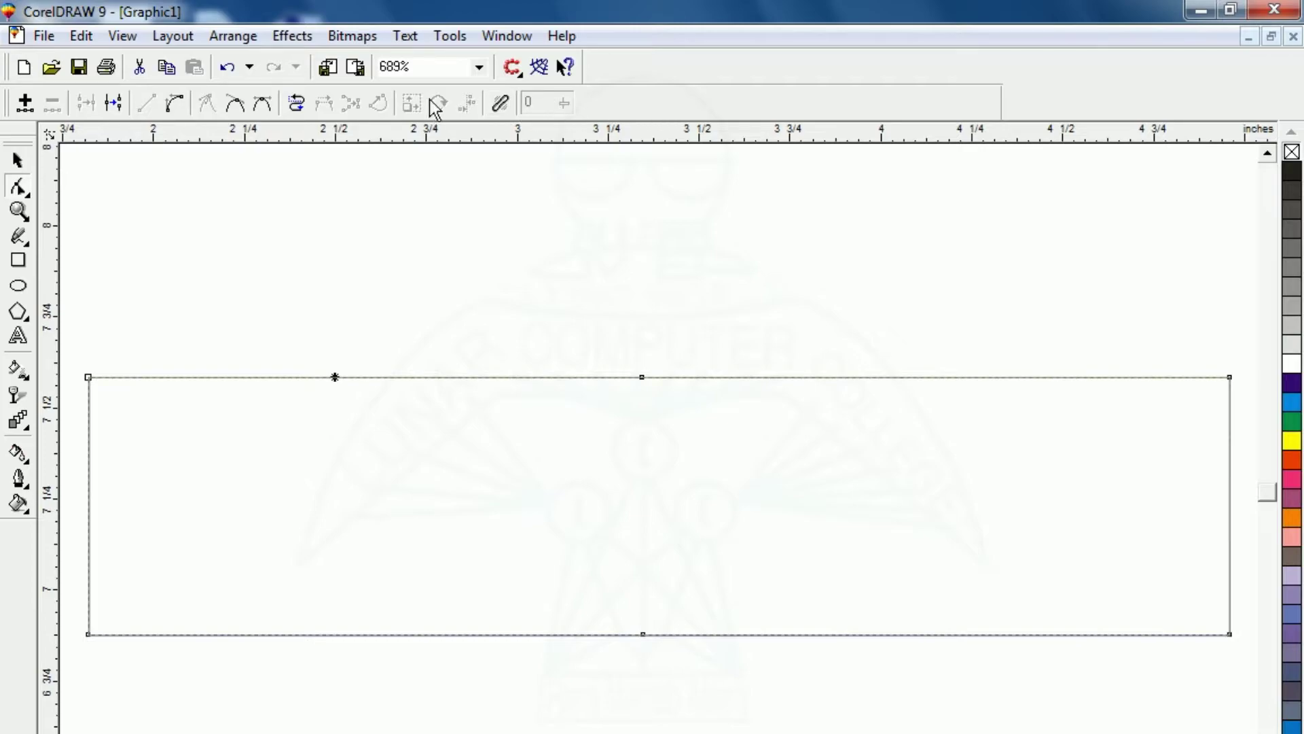
click(173, 106)
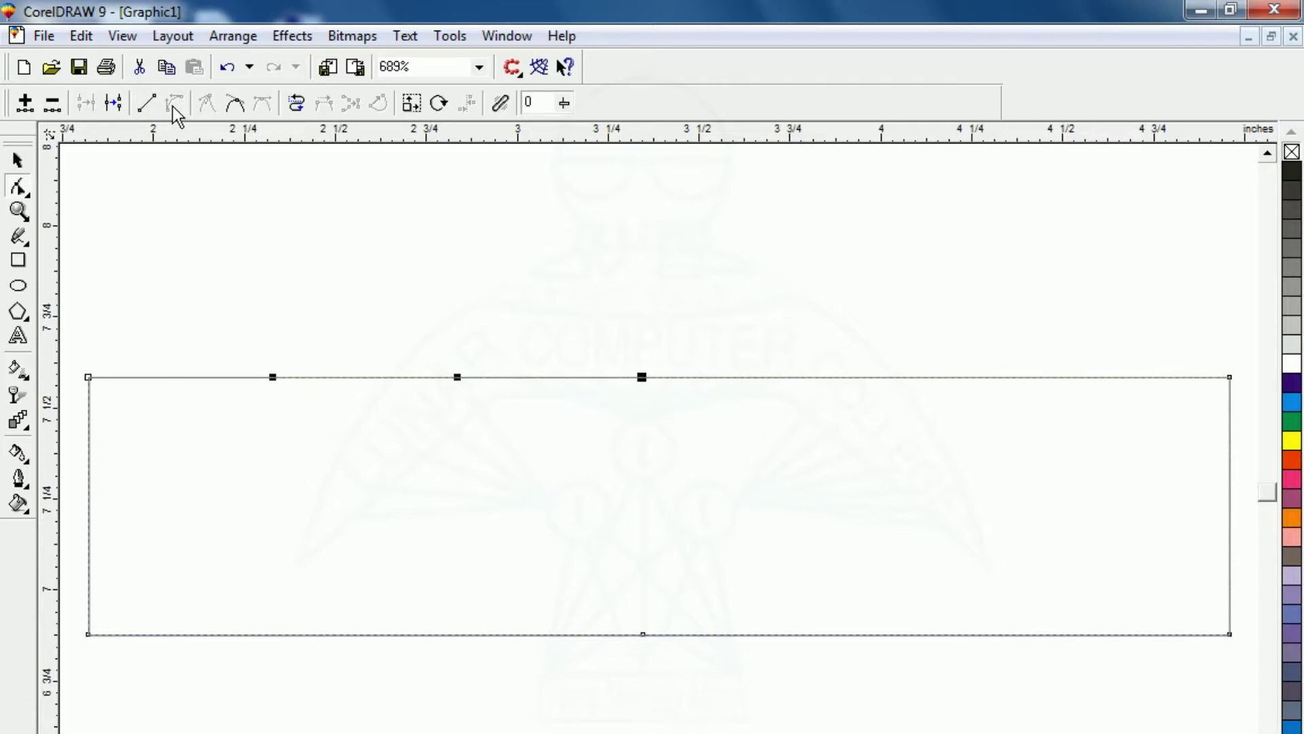
drag(311, 378, 311, 340)
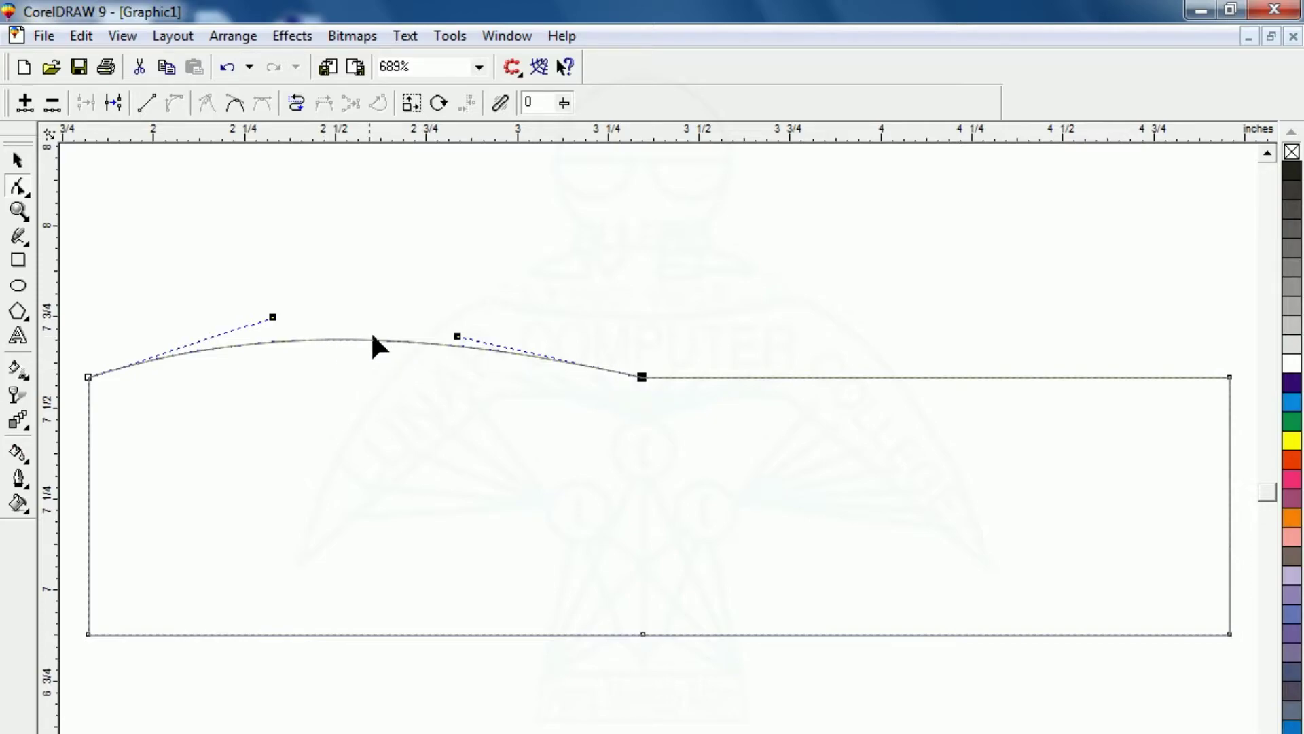
drag(457, 337, 460, 325)
drag(273, 319, 270, 313)
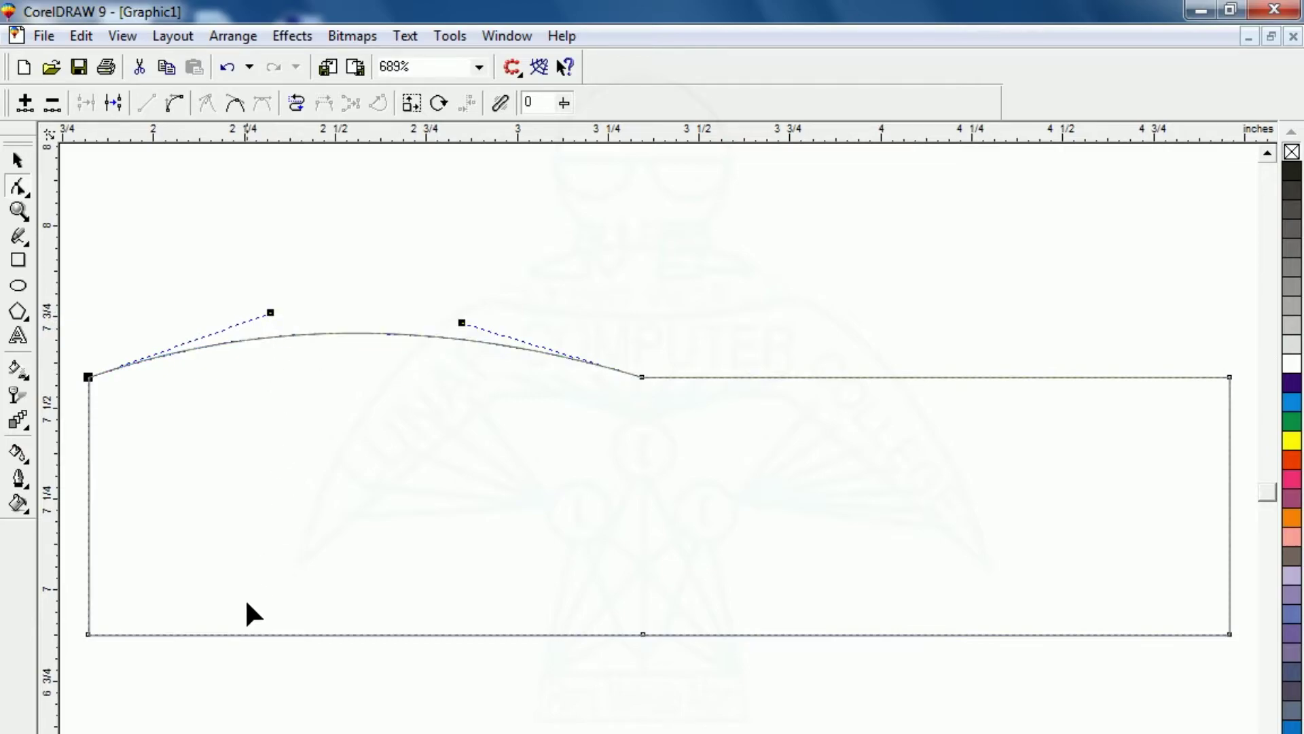
Convert the left half of the lower edge to a curve and bend it upward to match the arch above
click(349, 634)
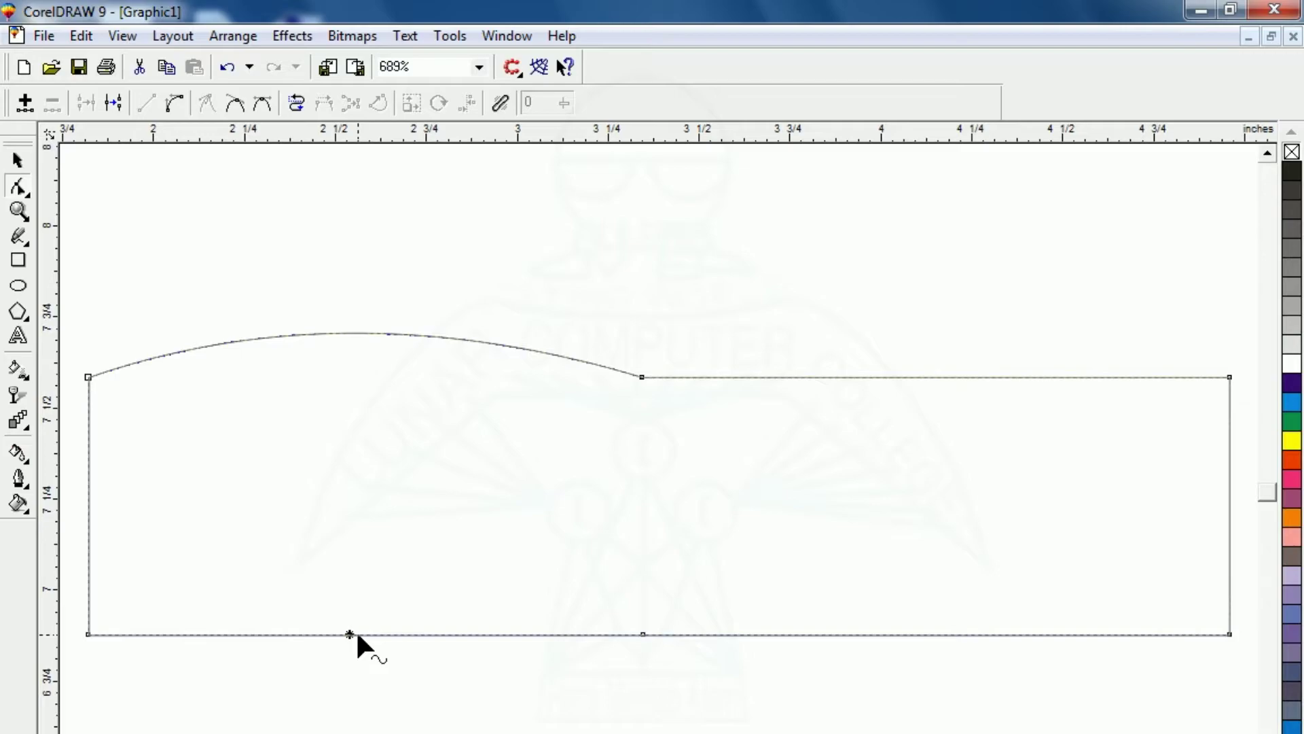
click(174, 103)
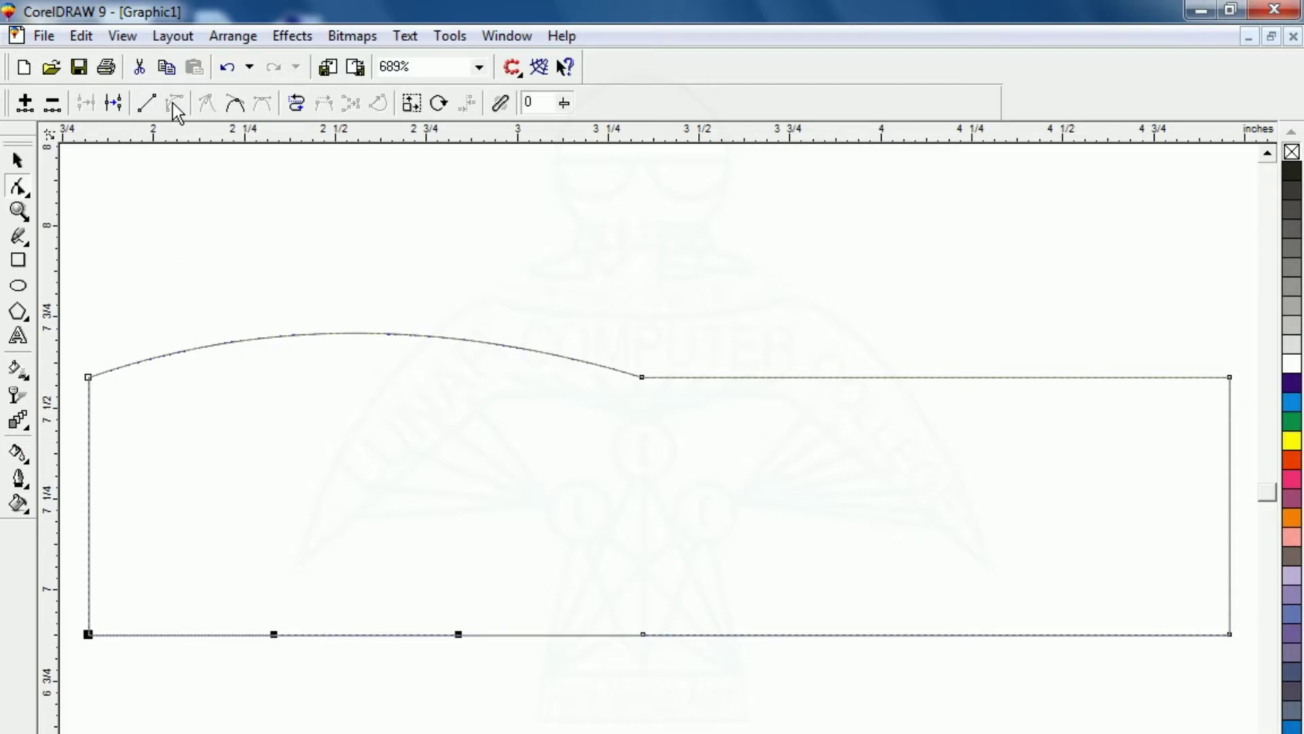
drag(366, 636, 369, 588)
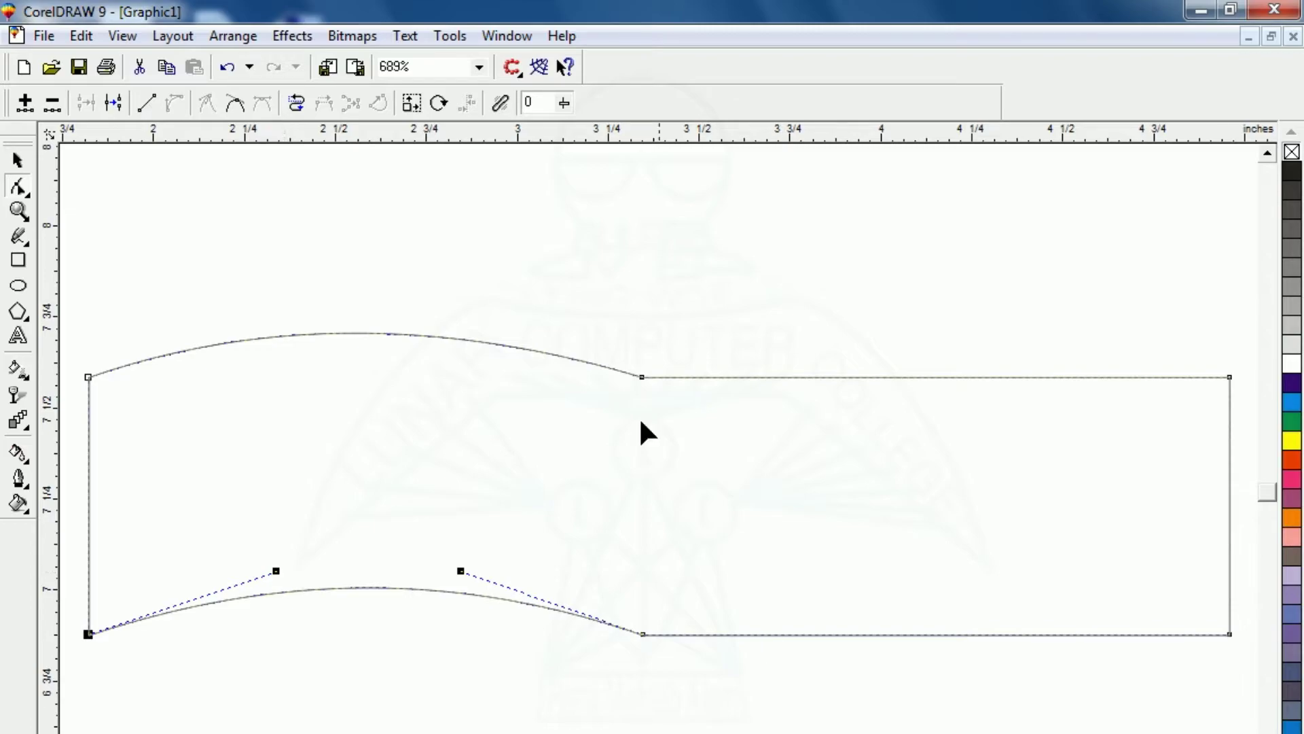
click(642, 378)
click(288, 449)
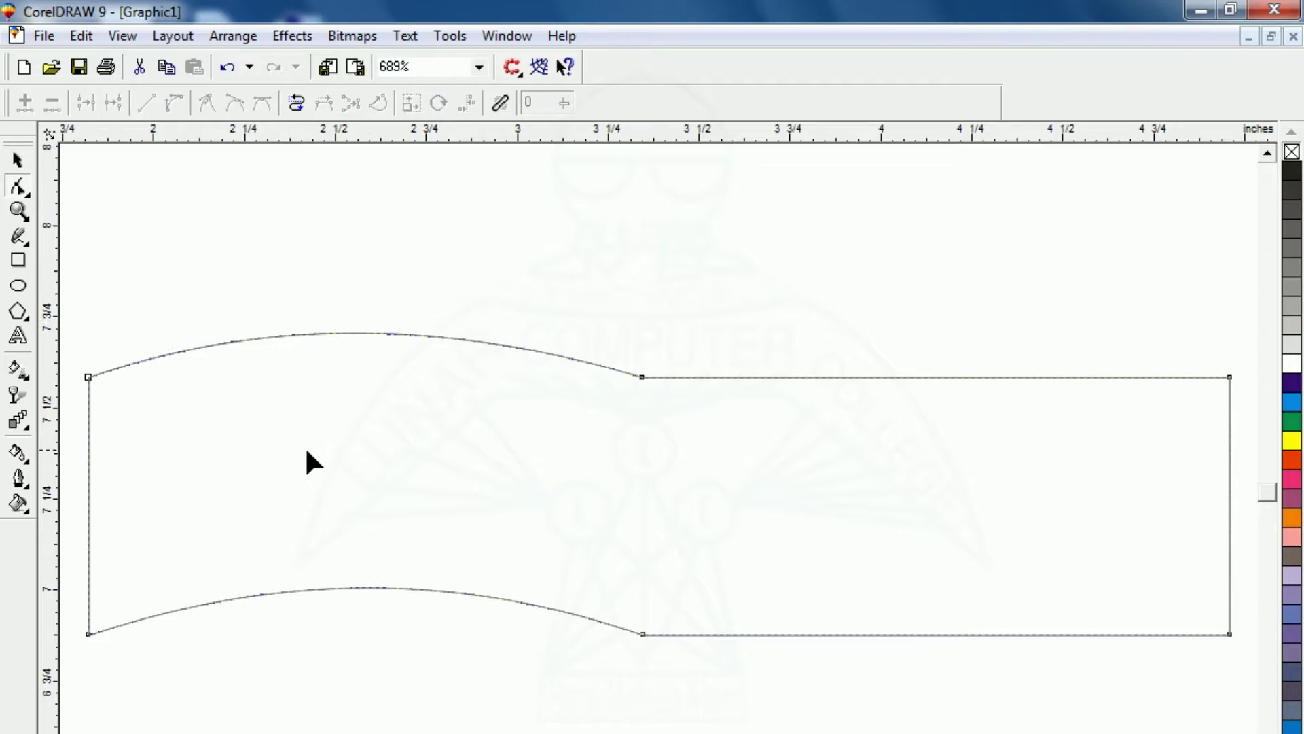
Convert the right half of the upper edge to a curve and bend it downward into a dip
click(642, 377)
click(114, 397)
click(88, 376)
click(986, 373)
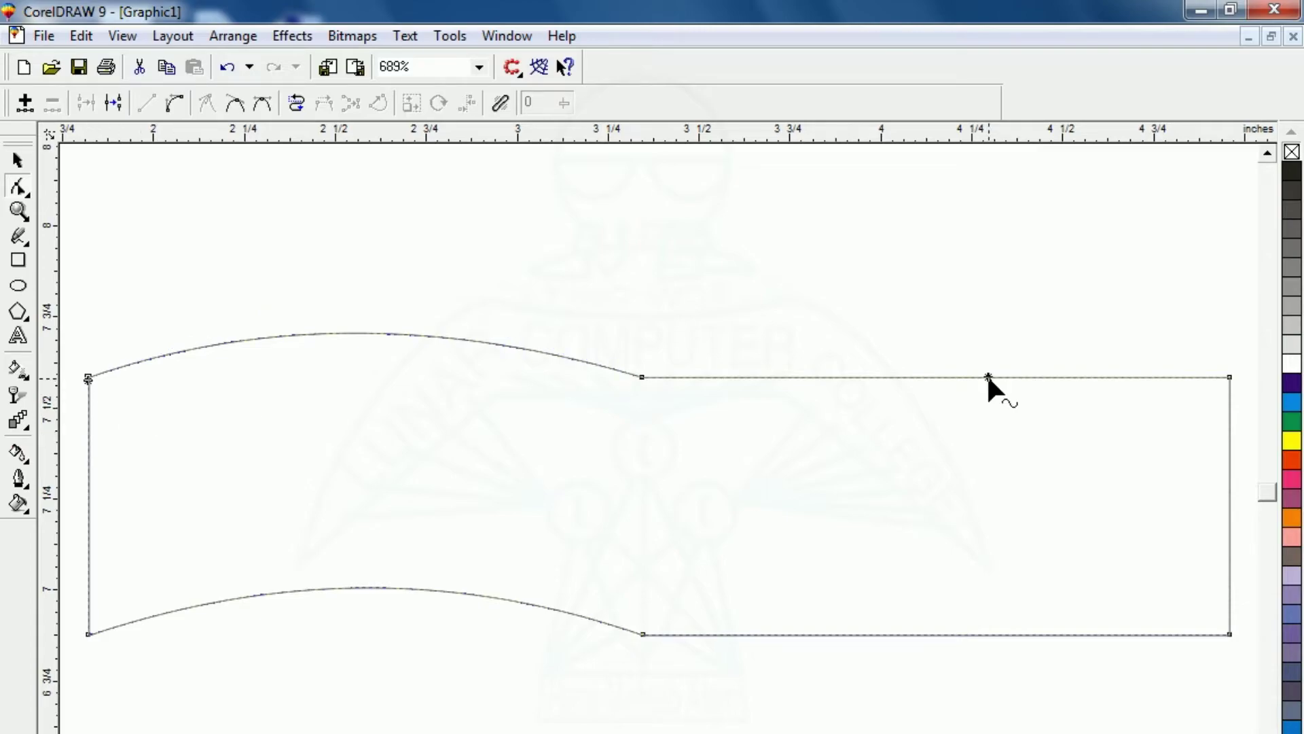
click(174, 103)
drag(936, 379, 944, 436)
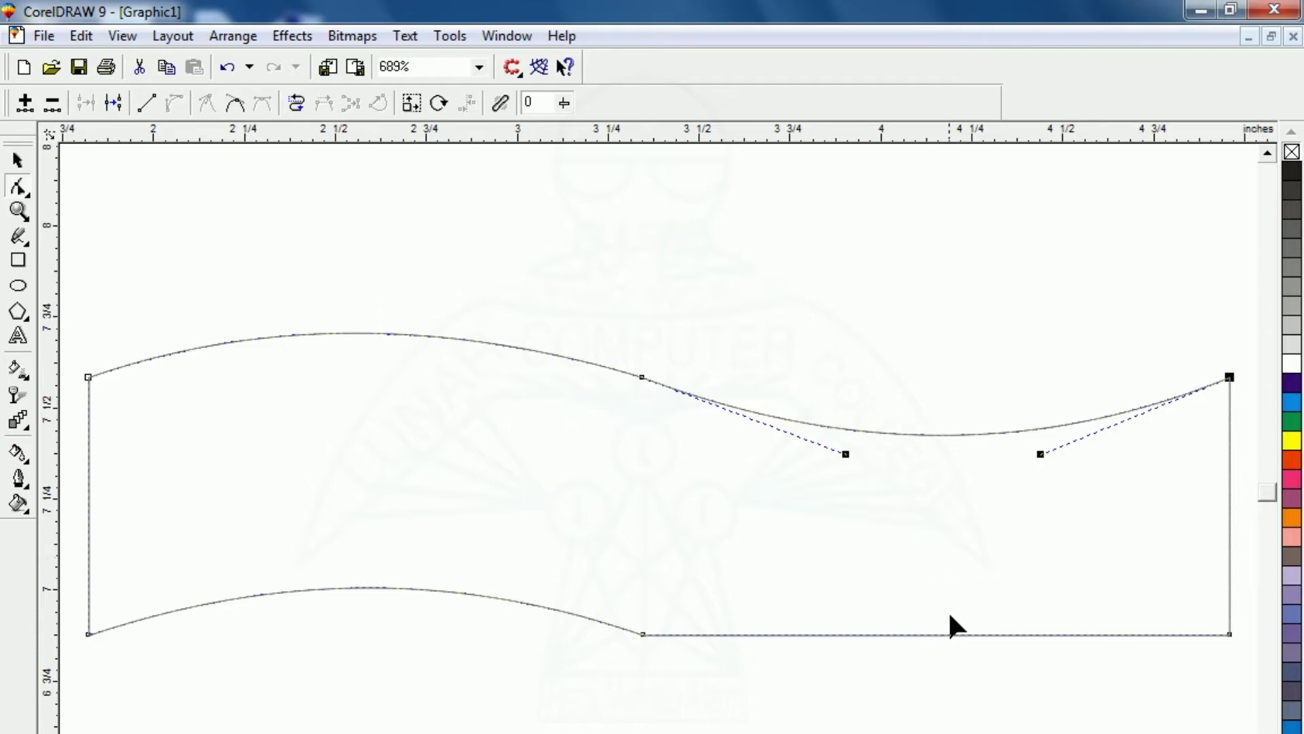
Convert the right half of the lower edge to a curve, bend it downward, and deselect the finished wave shape
click(960, 633)
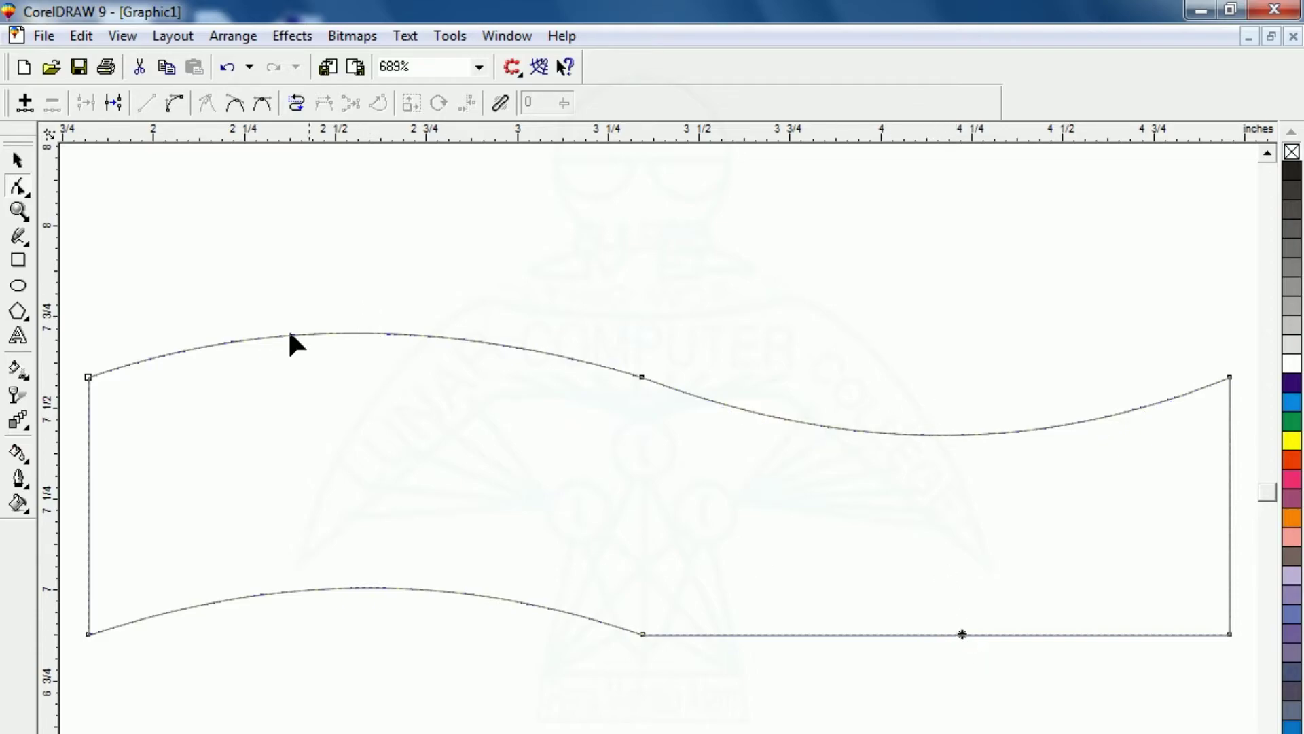
click(174, 102)
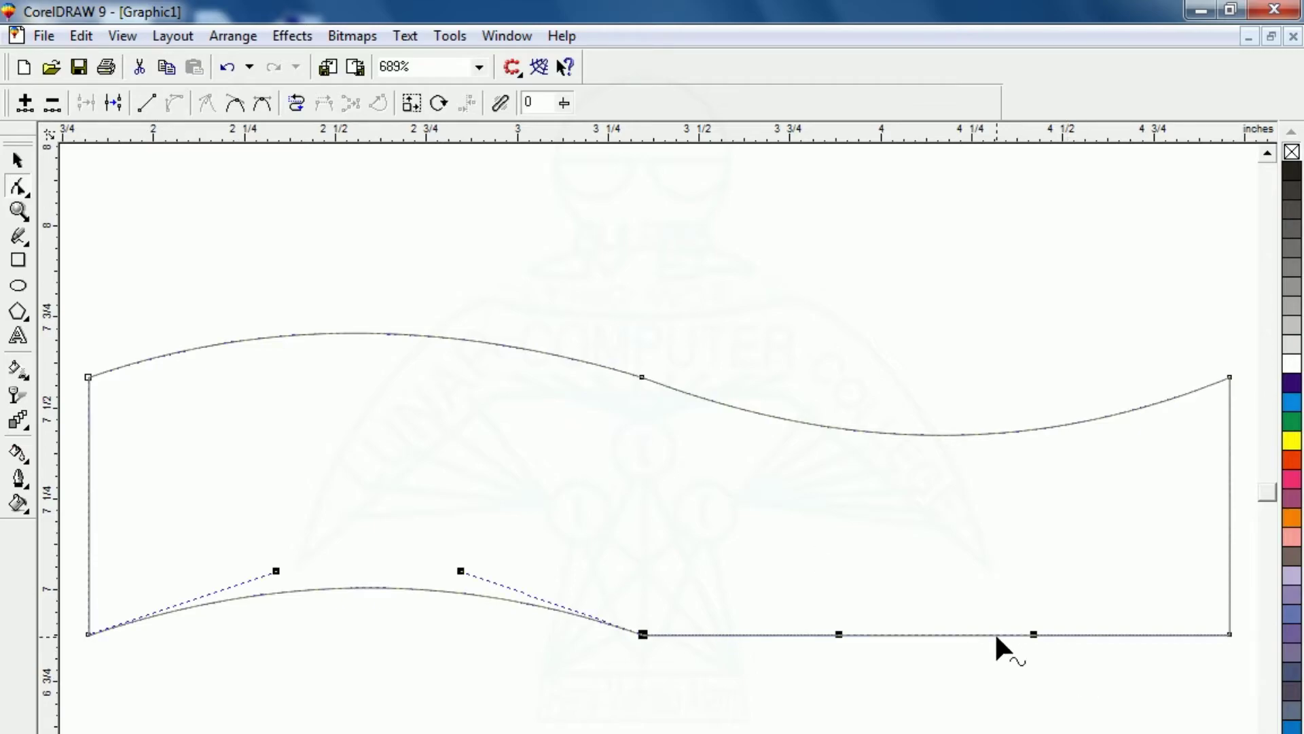
drag(991, 635, 995, 674)
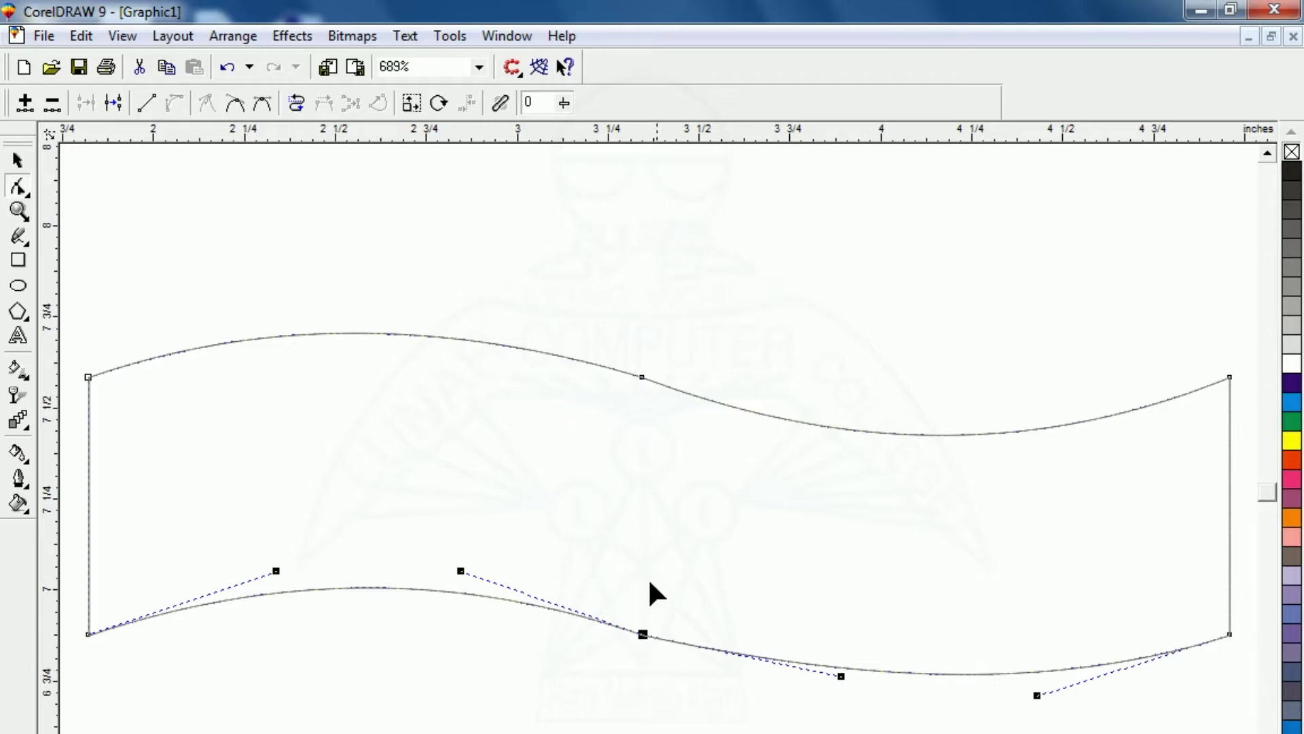
click(17, 160)
click(191, 418)
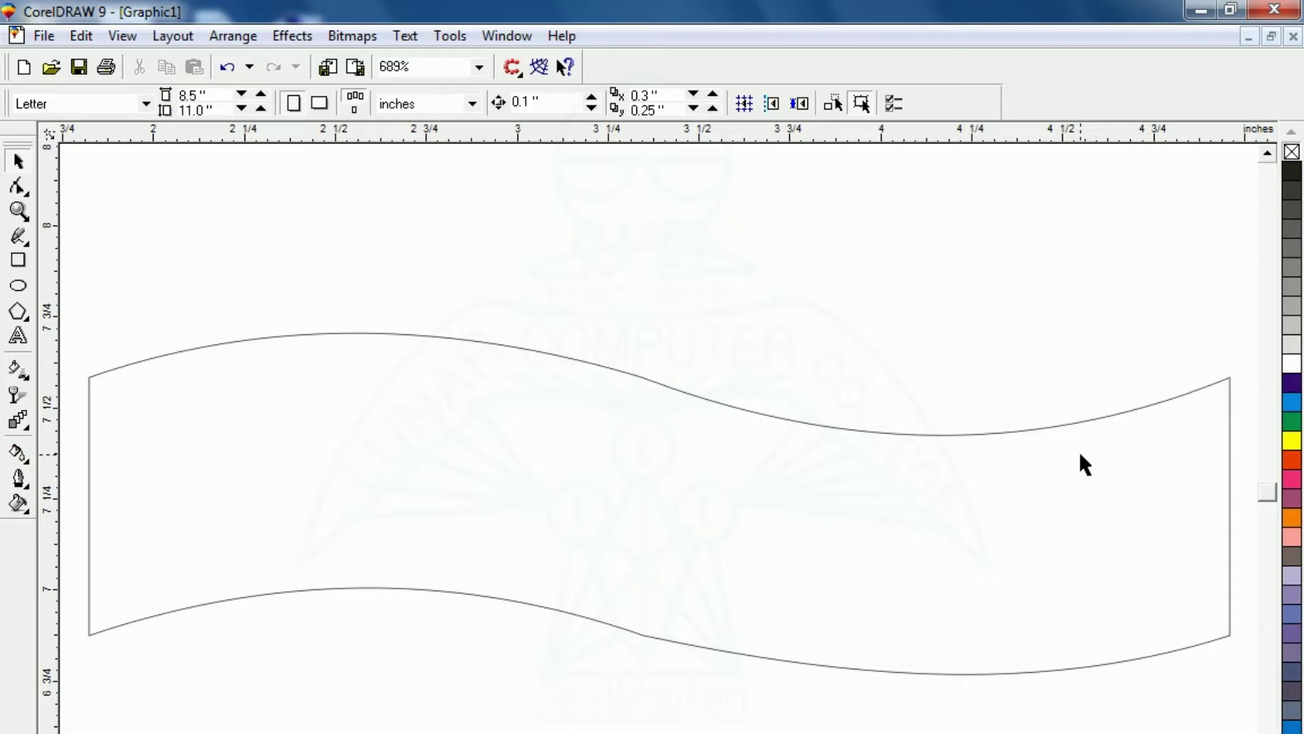
Fill the wave shape with dark purple
key(F3)
click(772, 561)
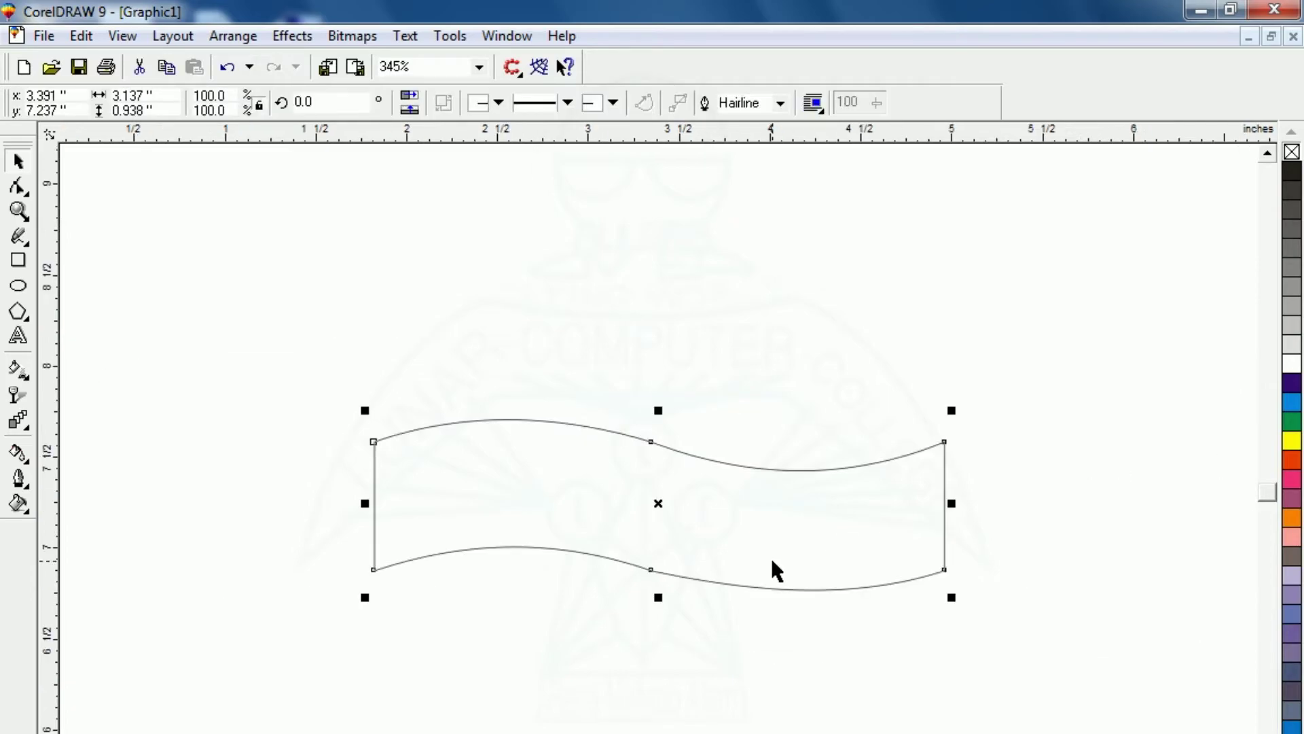
key(shift+F2)
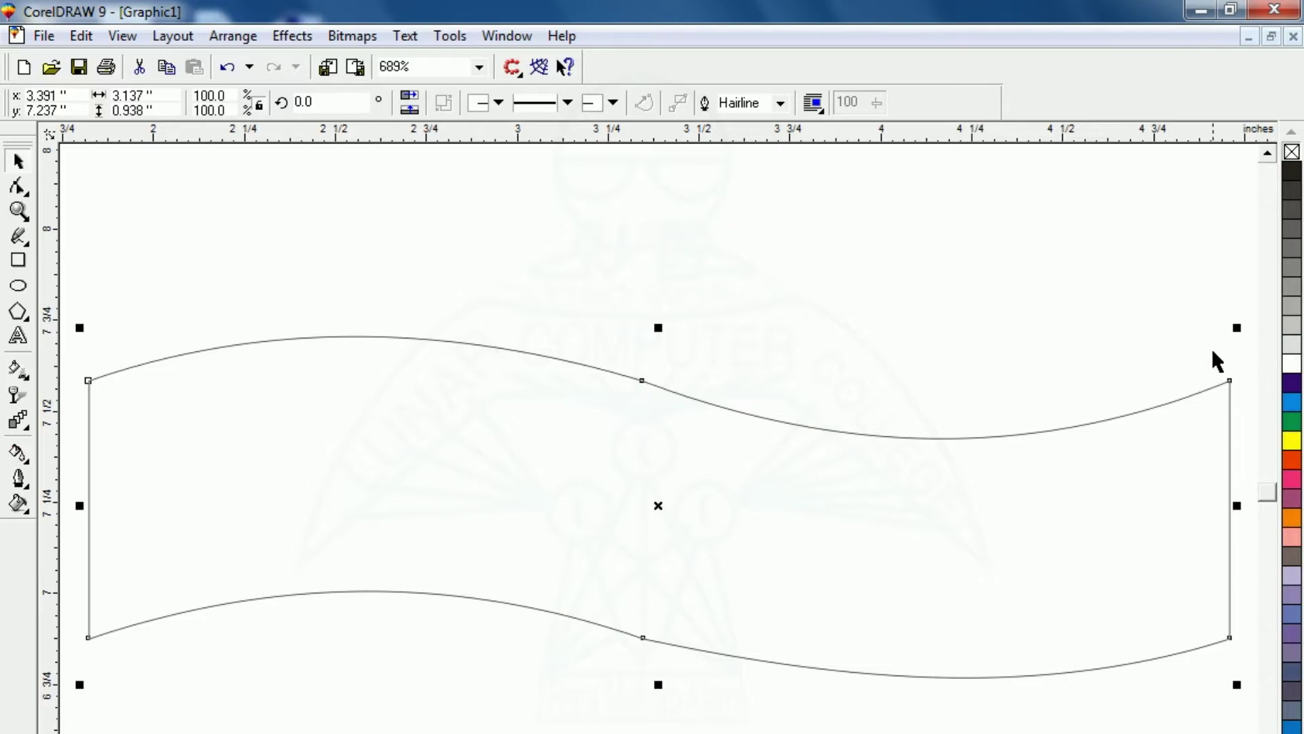
click(1292, 384)
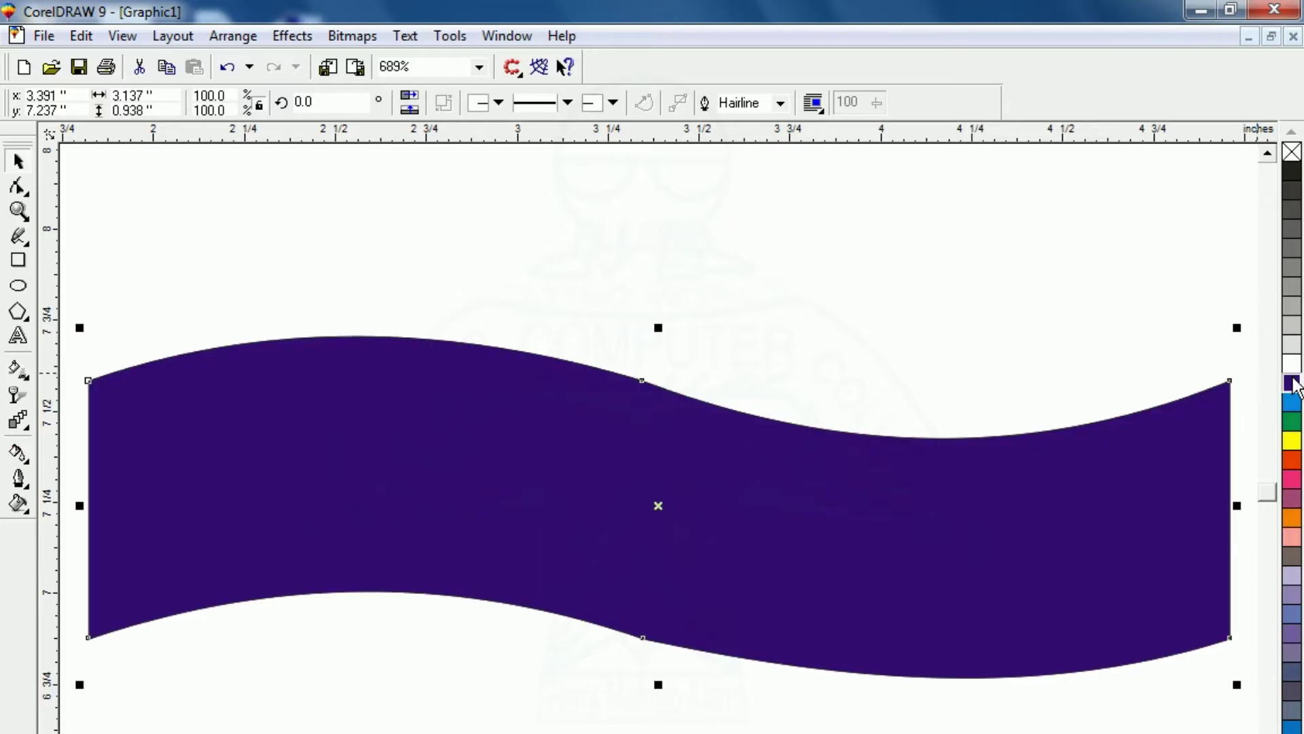
Place a copy of the wave slightly above the original, give it a white fill and outline, and adjust its position
click(544, 193)
click(673, 514)
click(881, 602)
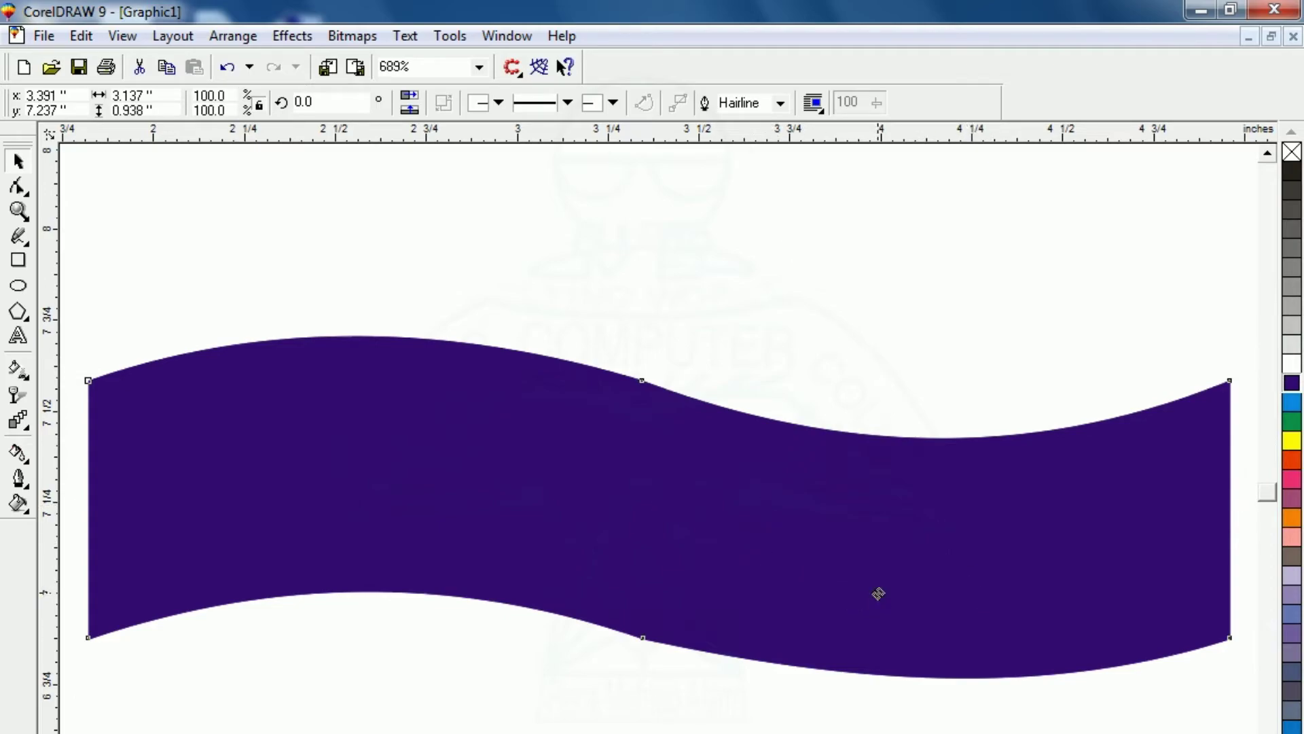
drag(878, 593, 872, 581)
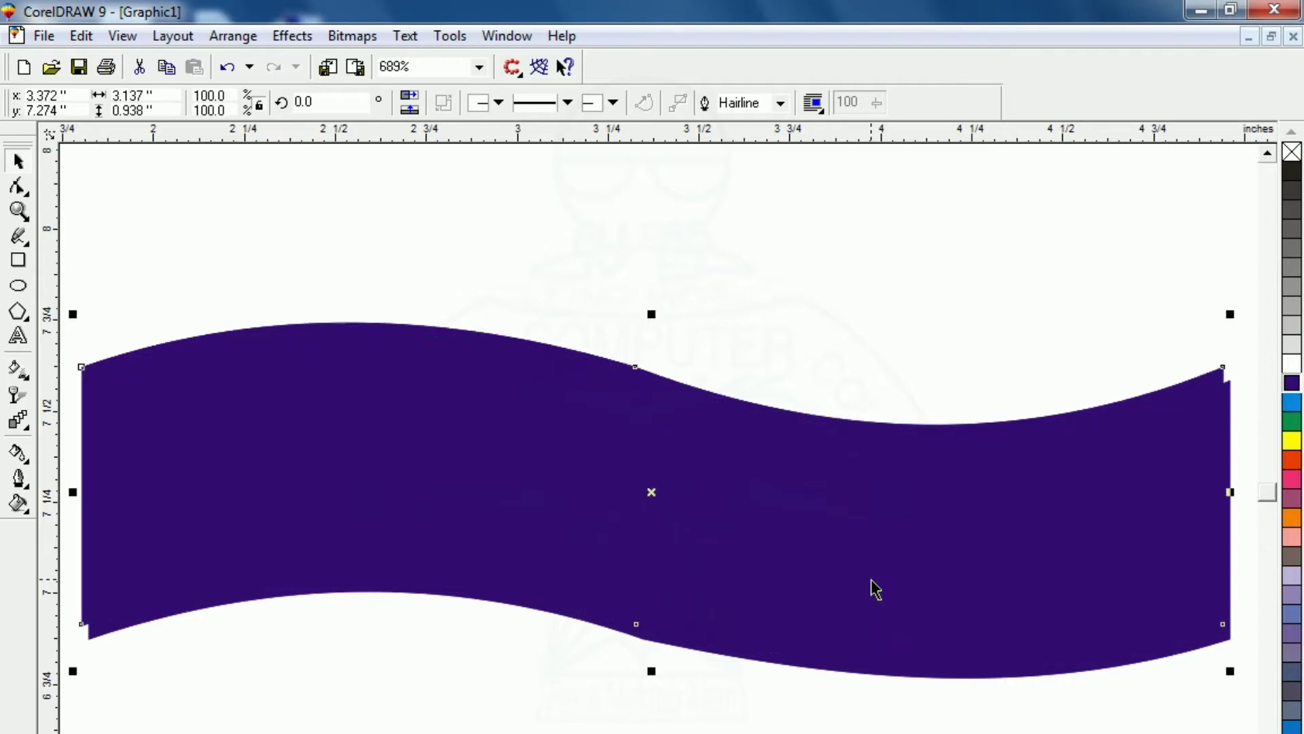
click(1292, 368)
right_click(1292, 369)
drag(1029, 464, 1034, 469)
Duplicate the white wave slightly higher and fill the copy with dark purple
drag(1025, 593, 1026, 582)
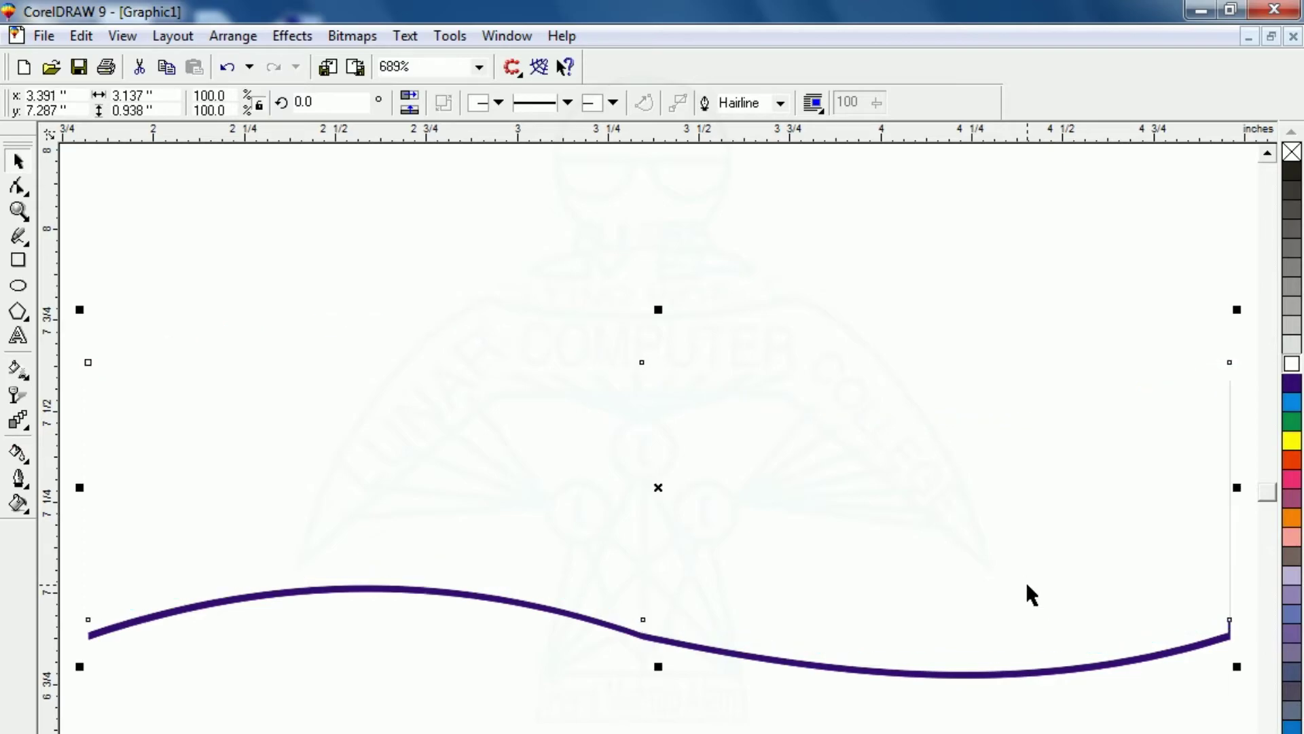
click(1290, 385)
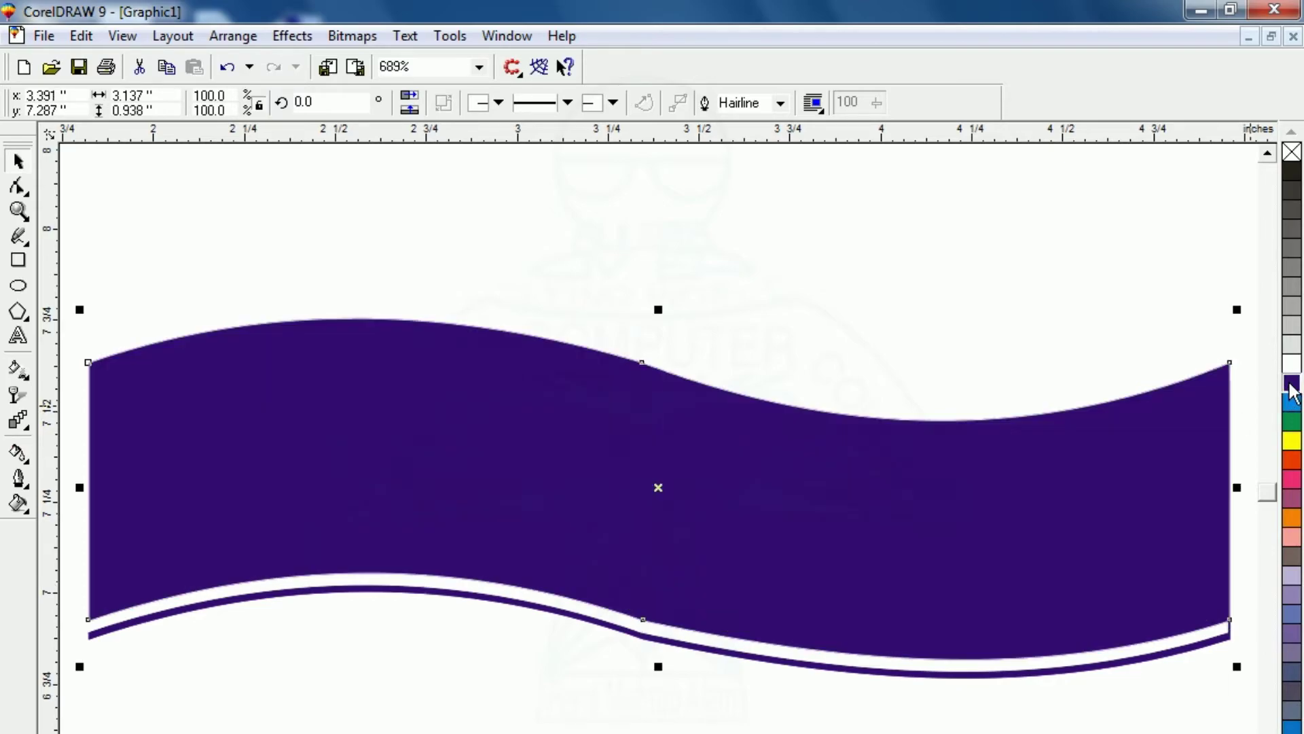
click(912, 280)
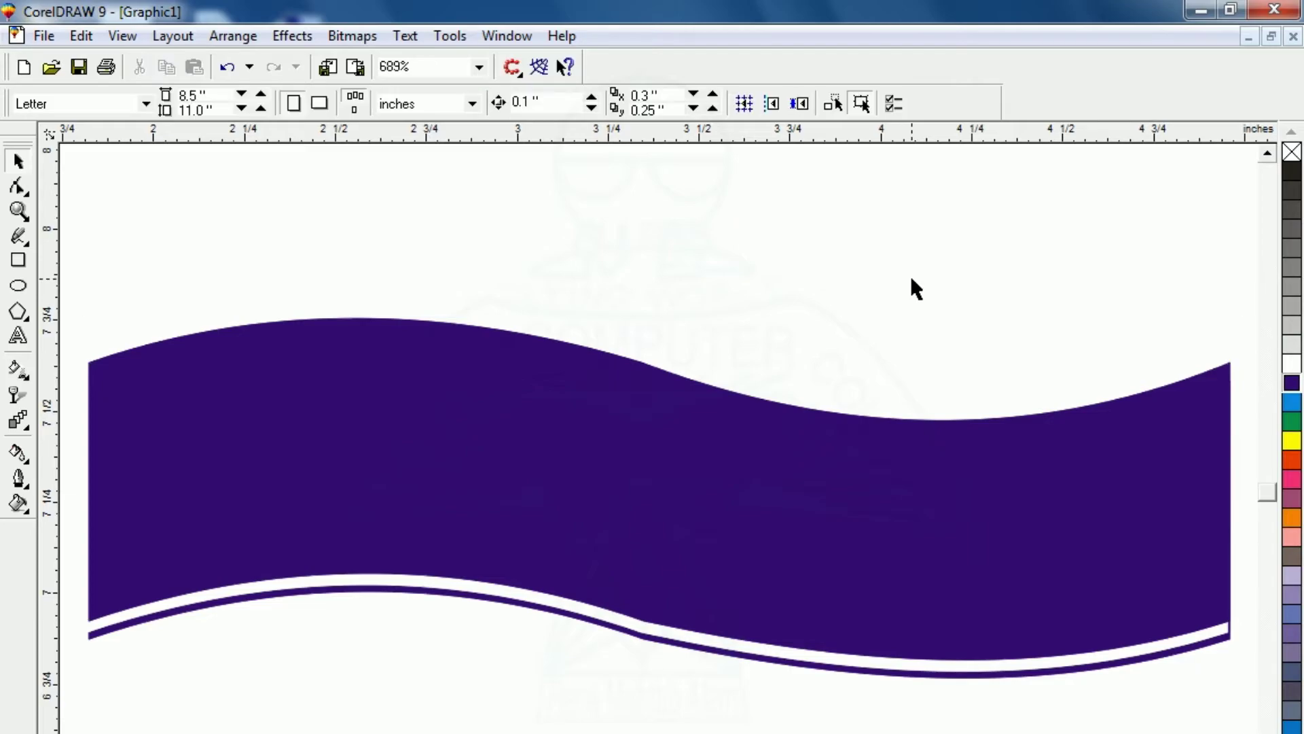
Shift the topmost purple wave slightly downward to narrow the white stripe along the lower edge
click(863, 537)
drag(883, 542, 885, 543)
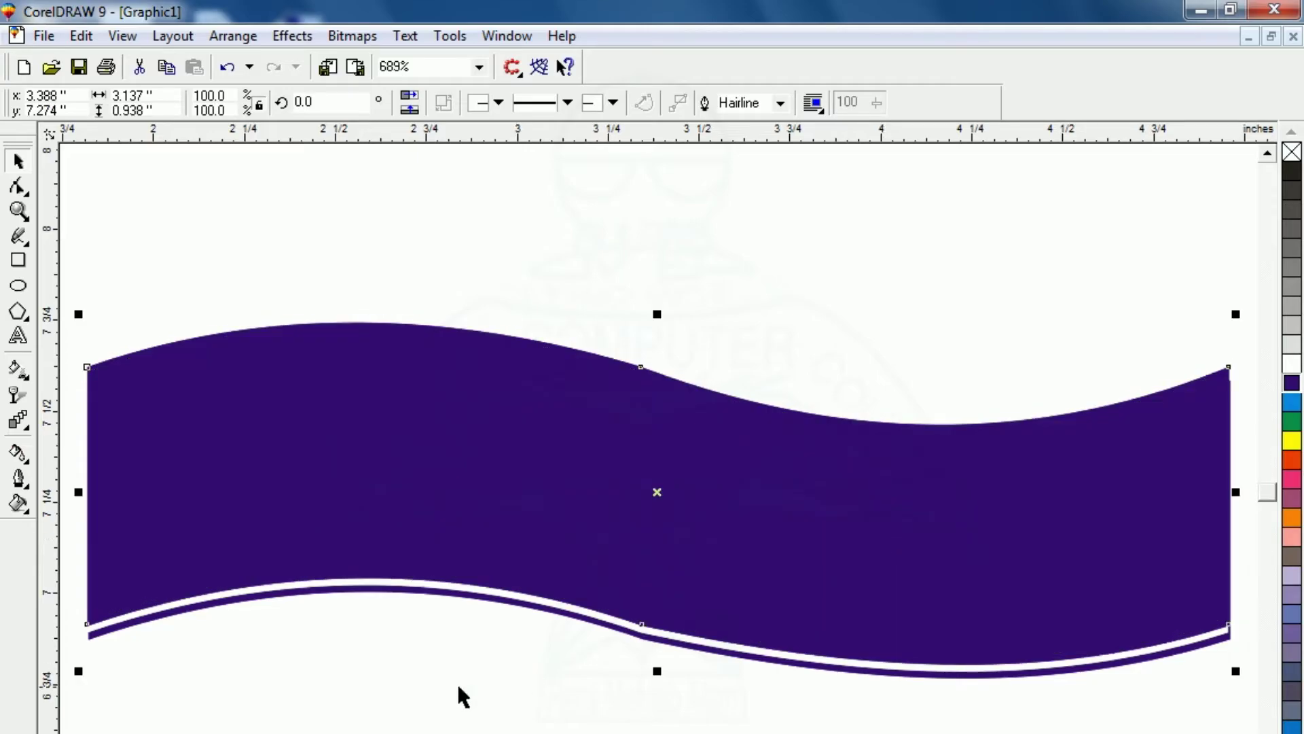
click(426, 626)
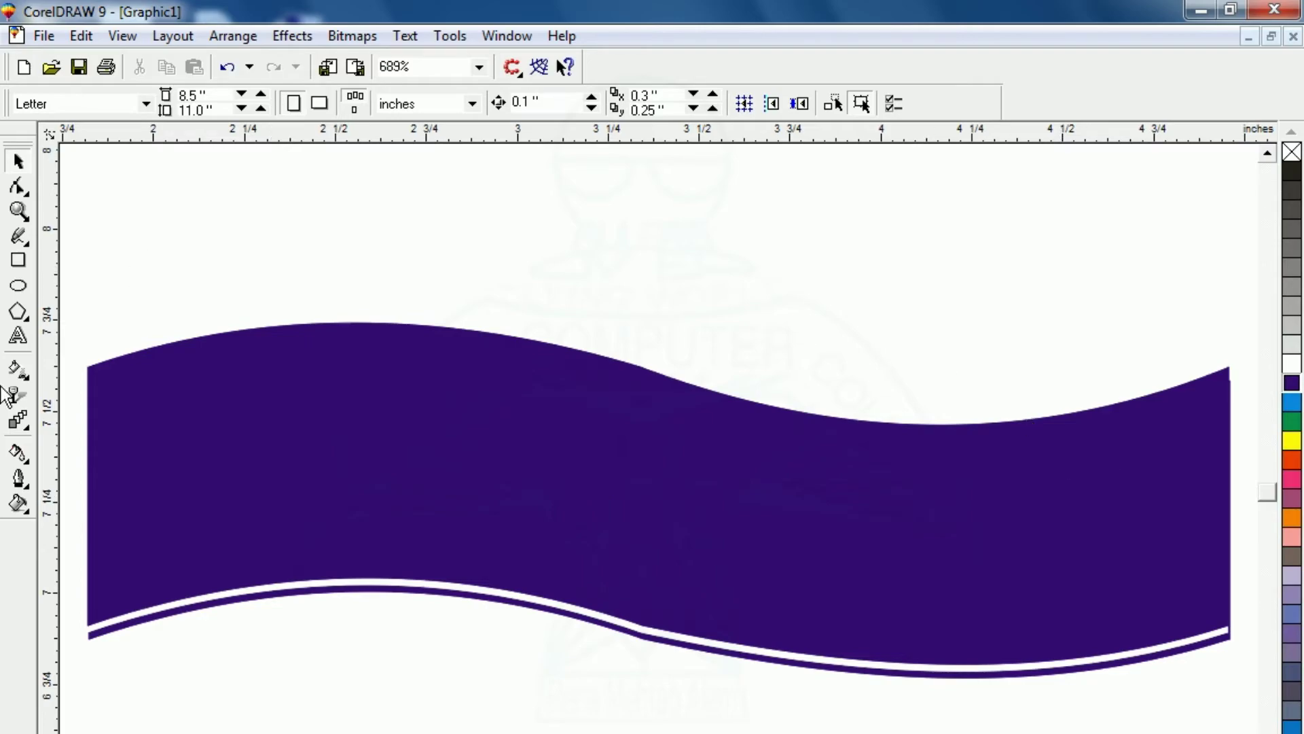
Add the artistic text "LCC" on the left part of the purple wave
click(18, 335)
click(160, 445)
text(LCC)
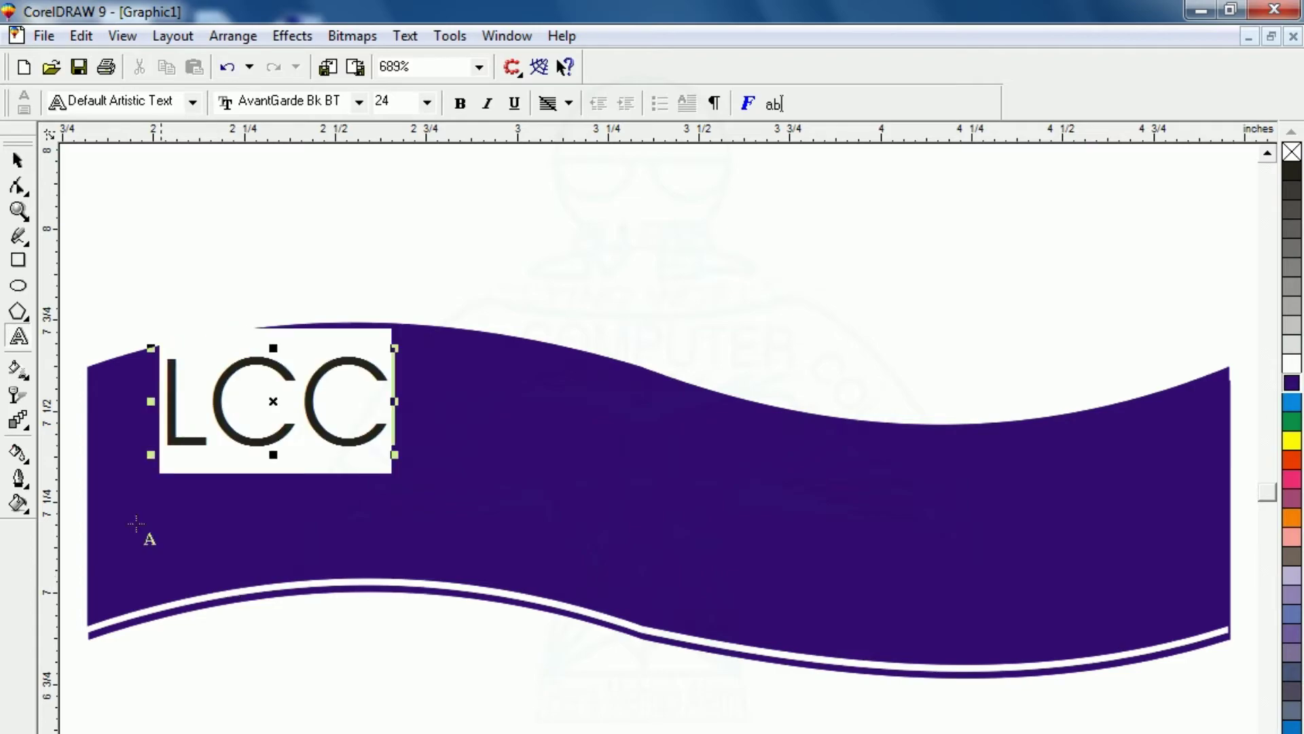
click(19, 161)
click(174, 160)
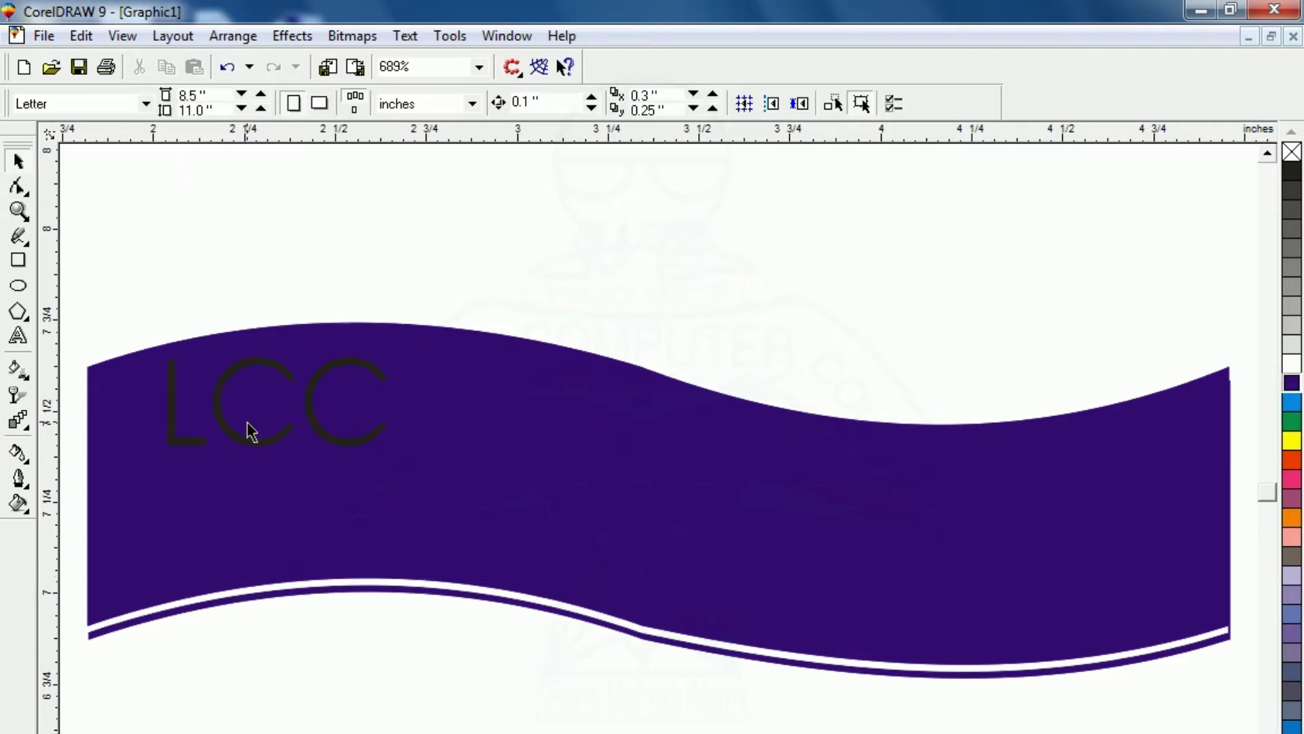
Select only the LCC text on the wave and fill it with white
click(244, 436)
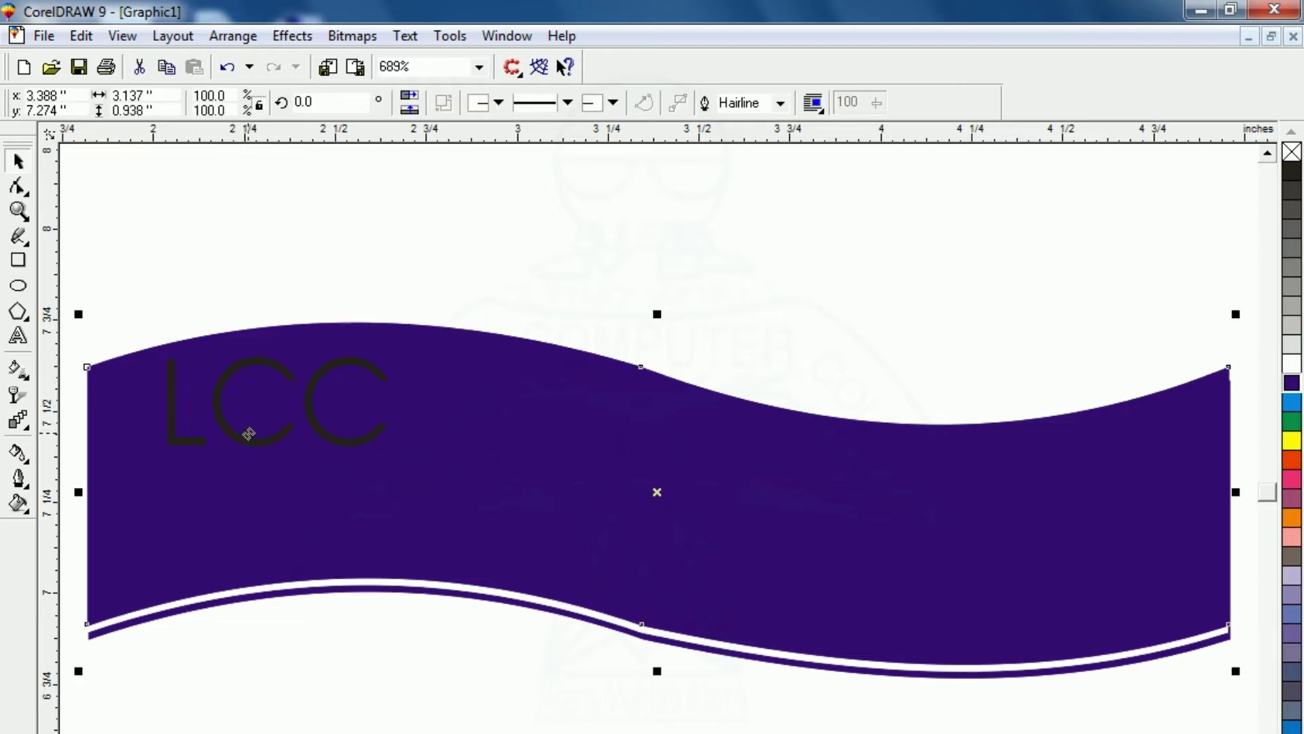
click(148, 254)
drag(123, 276, 520, 513)
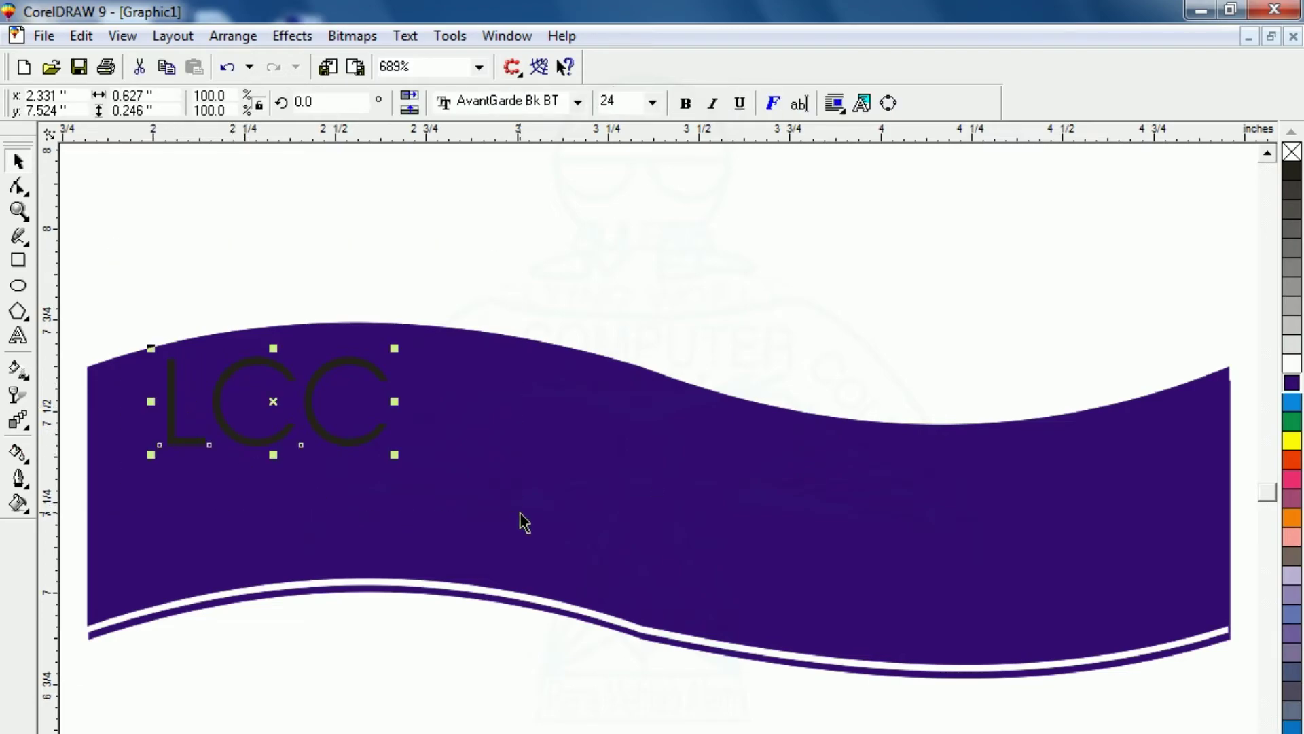
click(1291, 366)
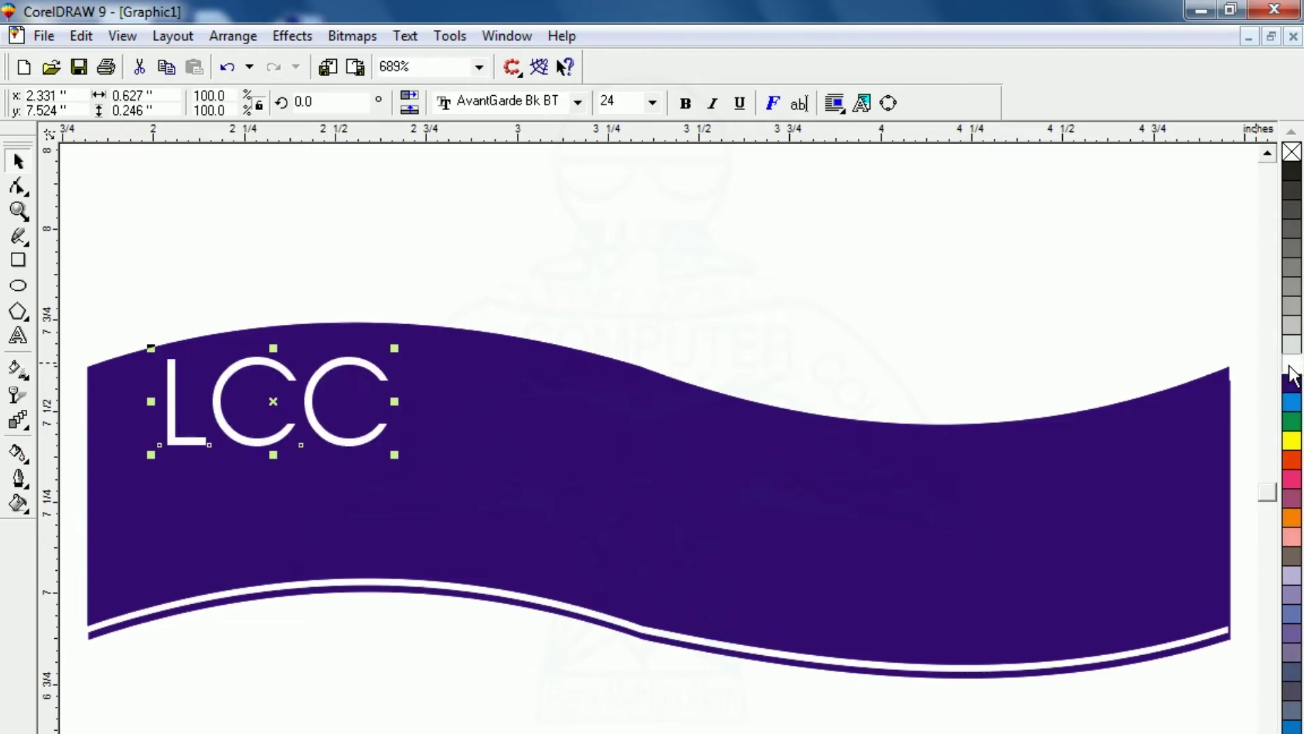
Change the font of the LCC text to Arial Black
click(499, 106)
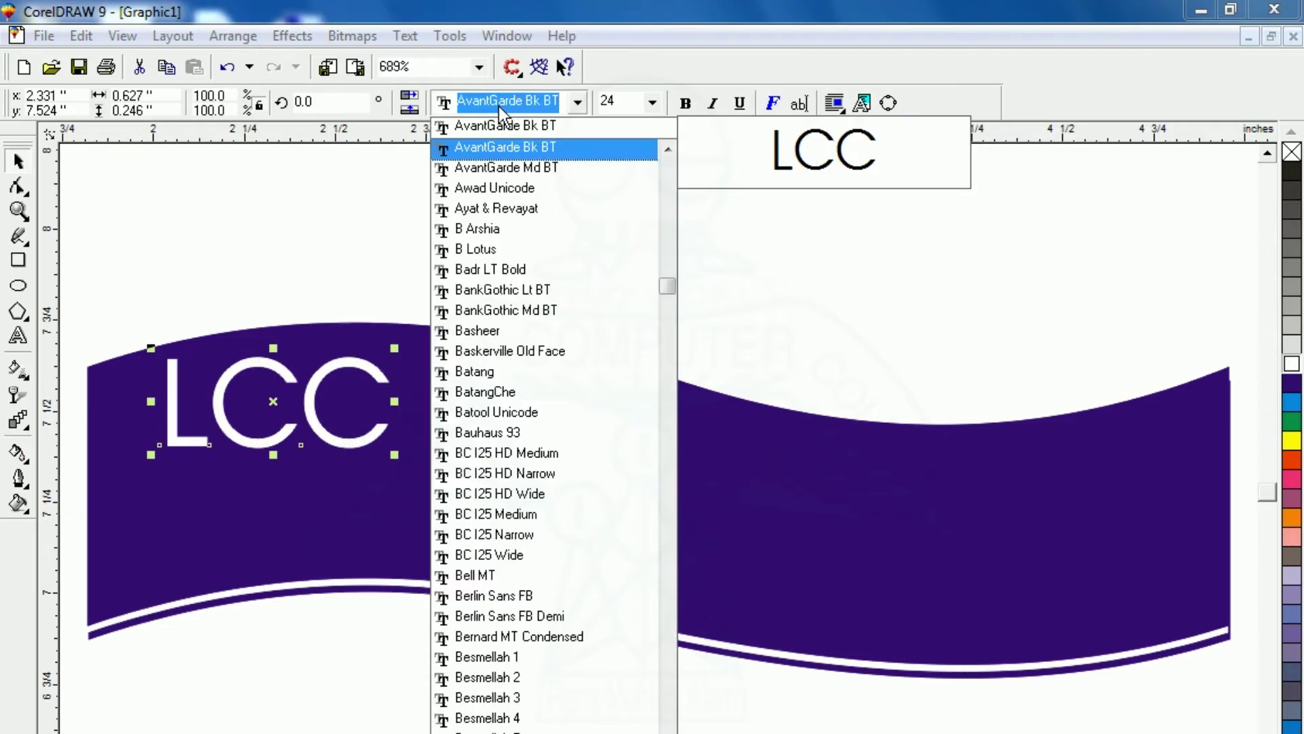
text(Arial)
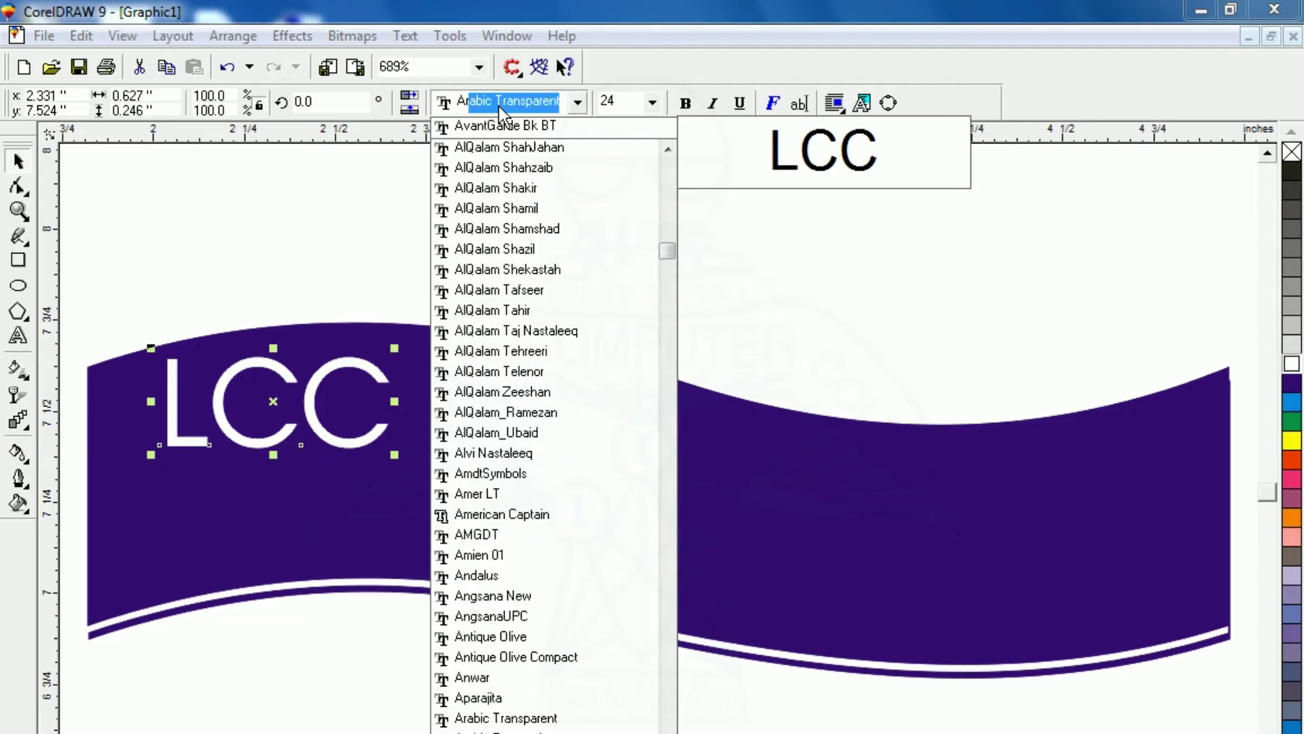
key(Down)
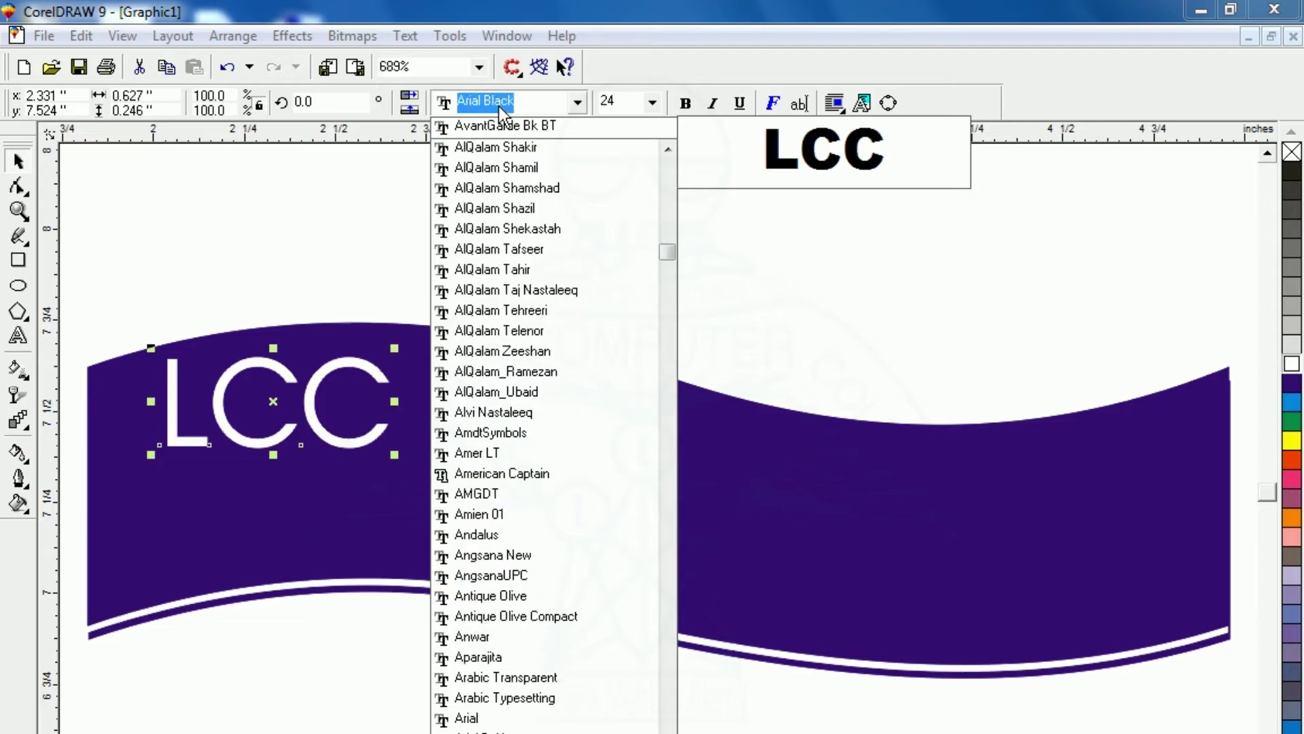
key(Return)
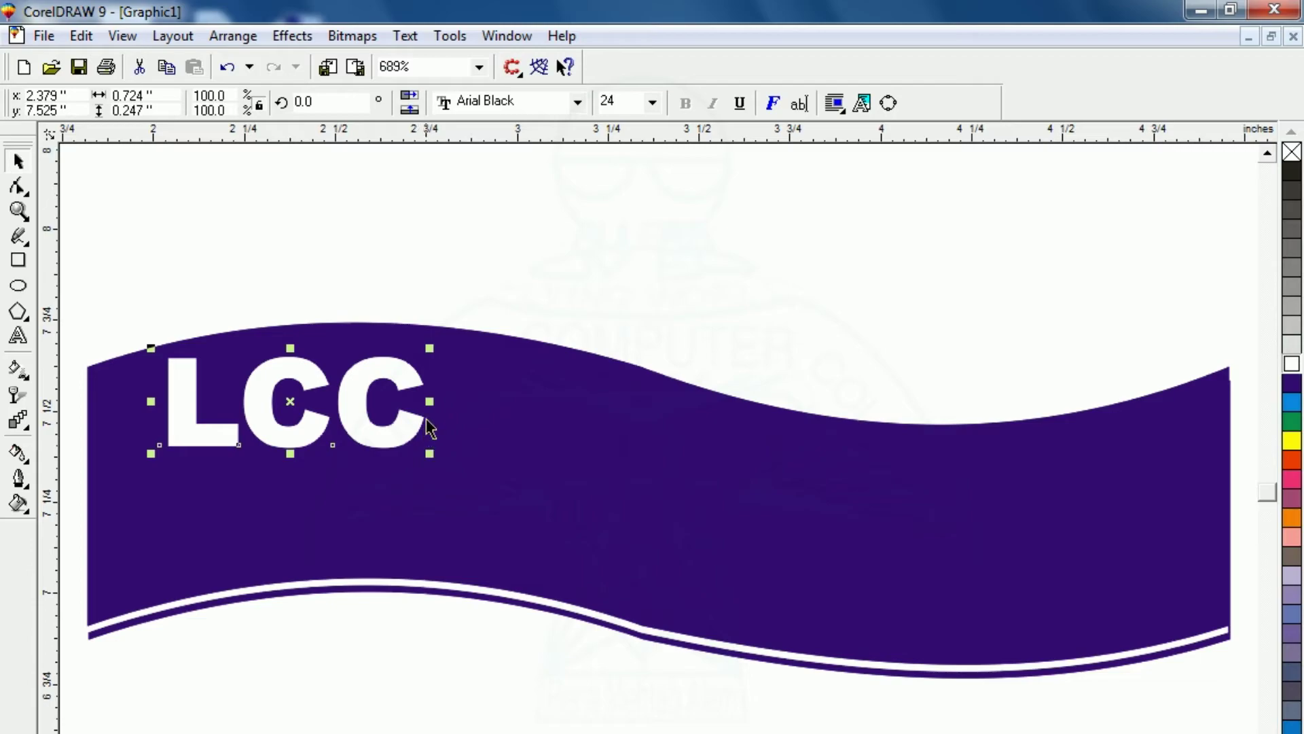
Enlarge the LCC text to about 2.63 in wide and 0.59 in high so it spans most of the purple wave
drag(430, 400, 1223, 474)
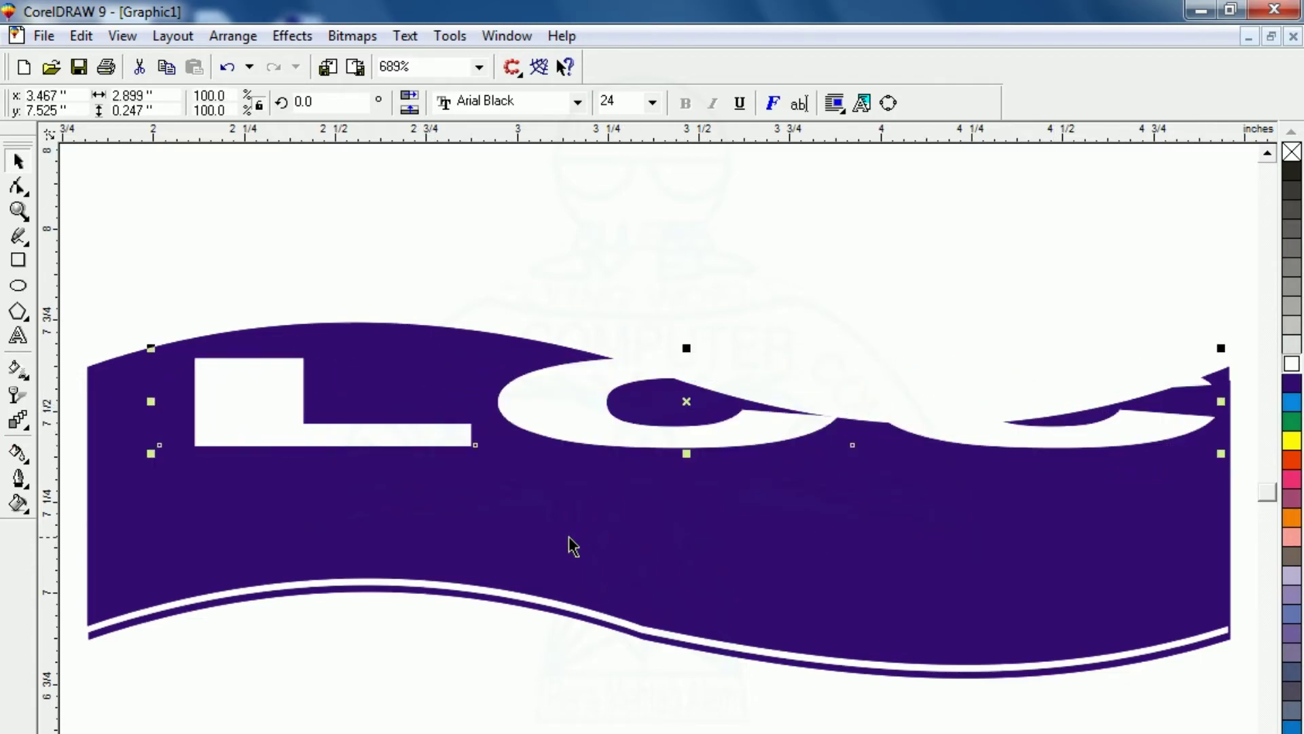
drag(687, 452, 662, 598)
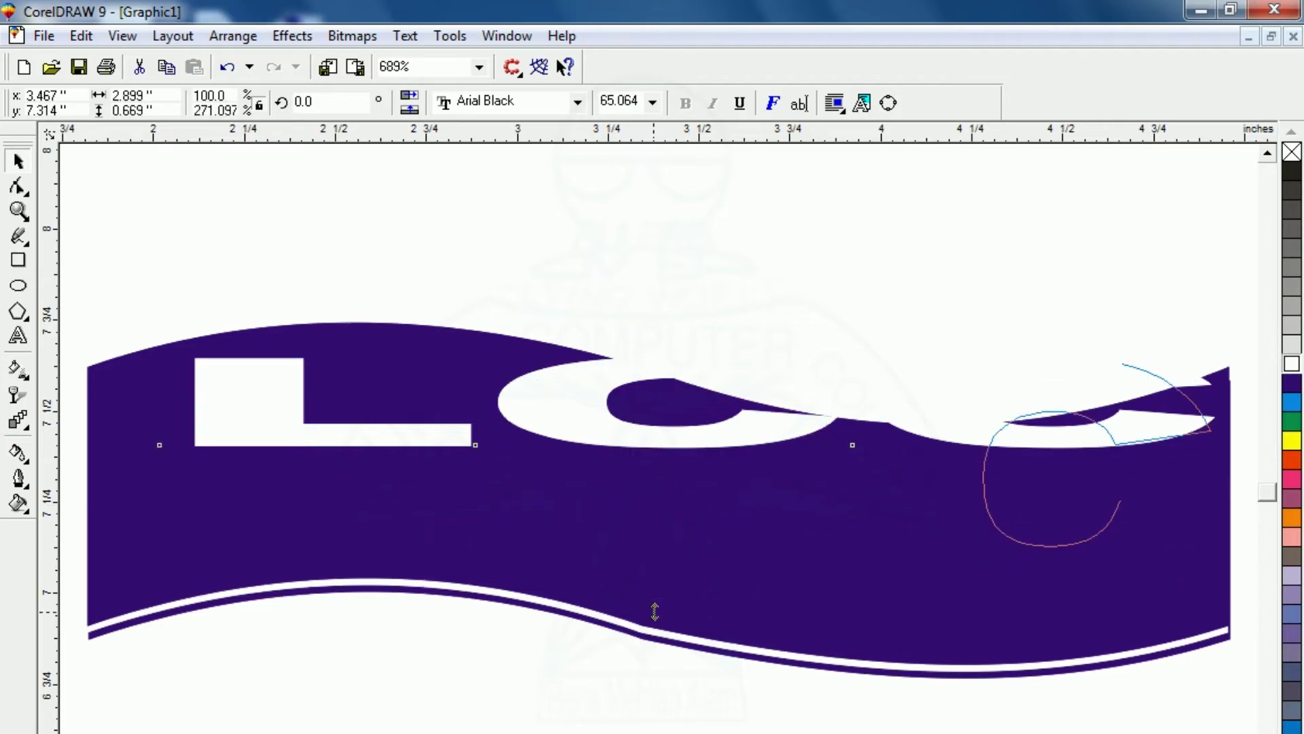
drag(637, 350, 635, 382)
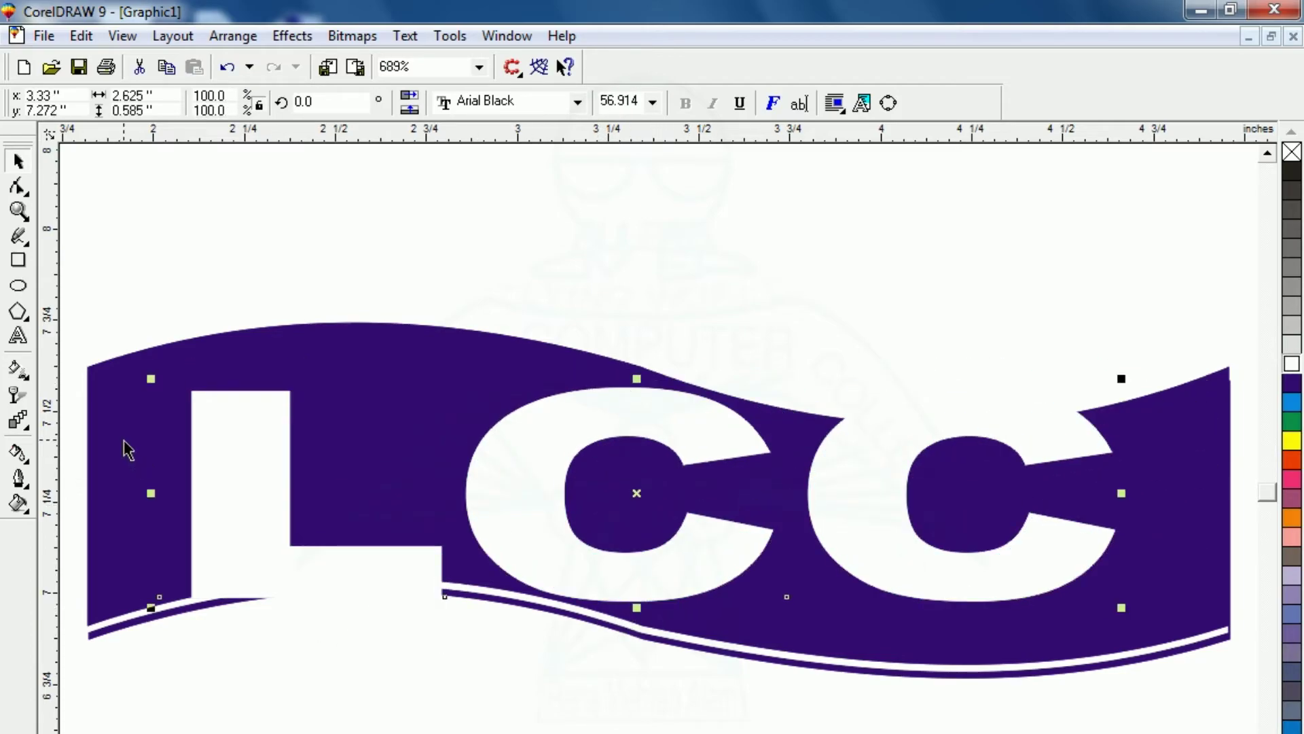
Apply an interactive envelope to the LCC text and curve its lower edge upward beneath the L to follow the white stripe
click(26, 428)
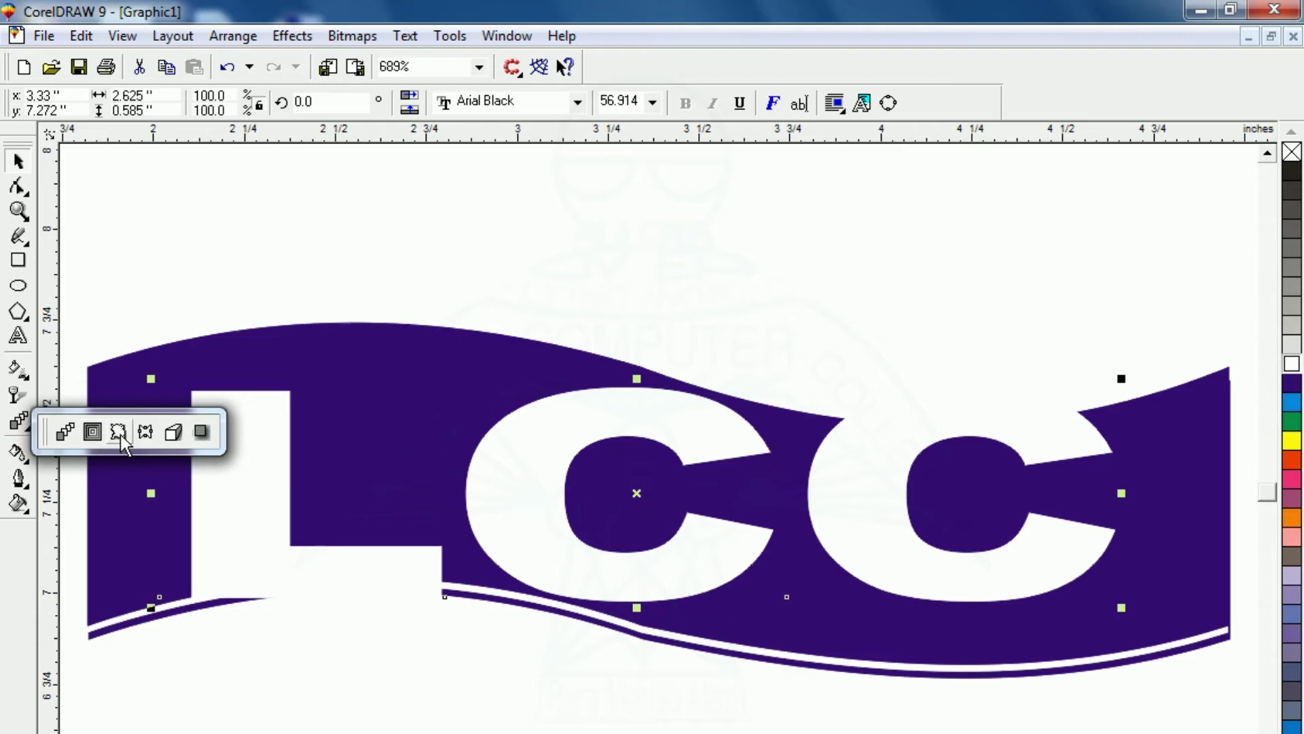
click(146, 432)
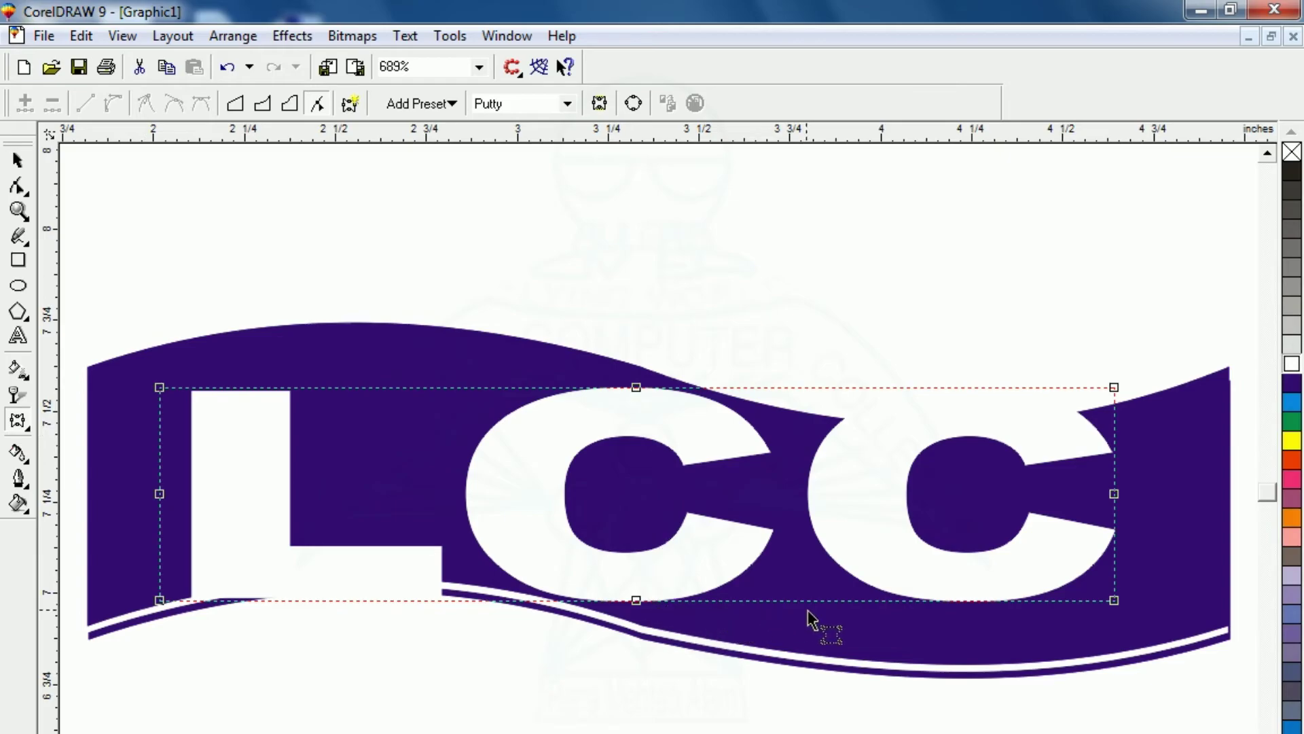
click(353, 600)
drag(353, 601, 351, 573)
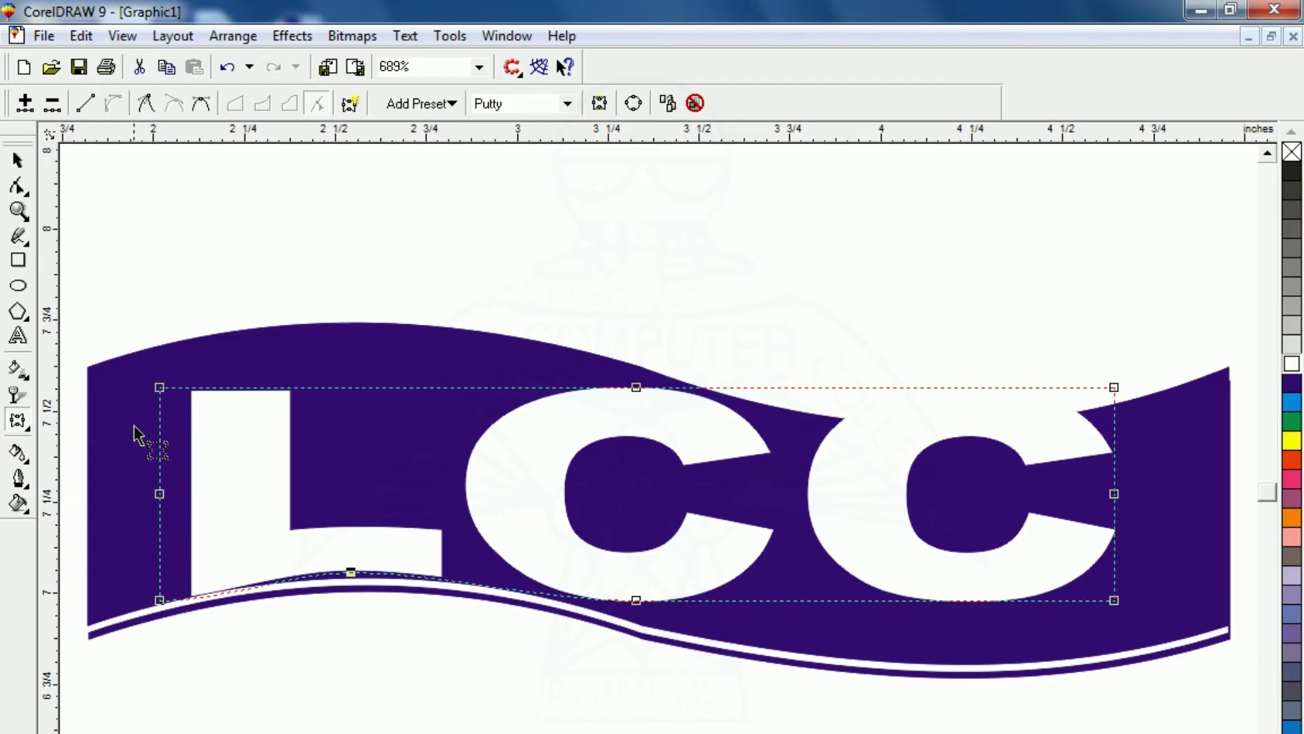
Move the three left envelope nodes together outward to the banner's left edge
key(F10)
drag(134, 354, 190, 637)
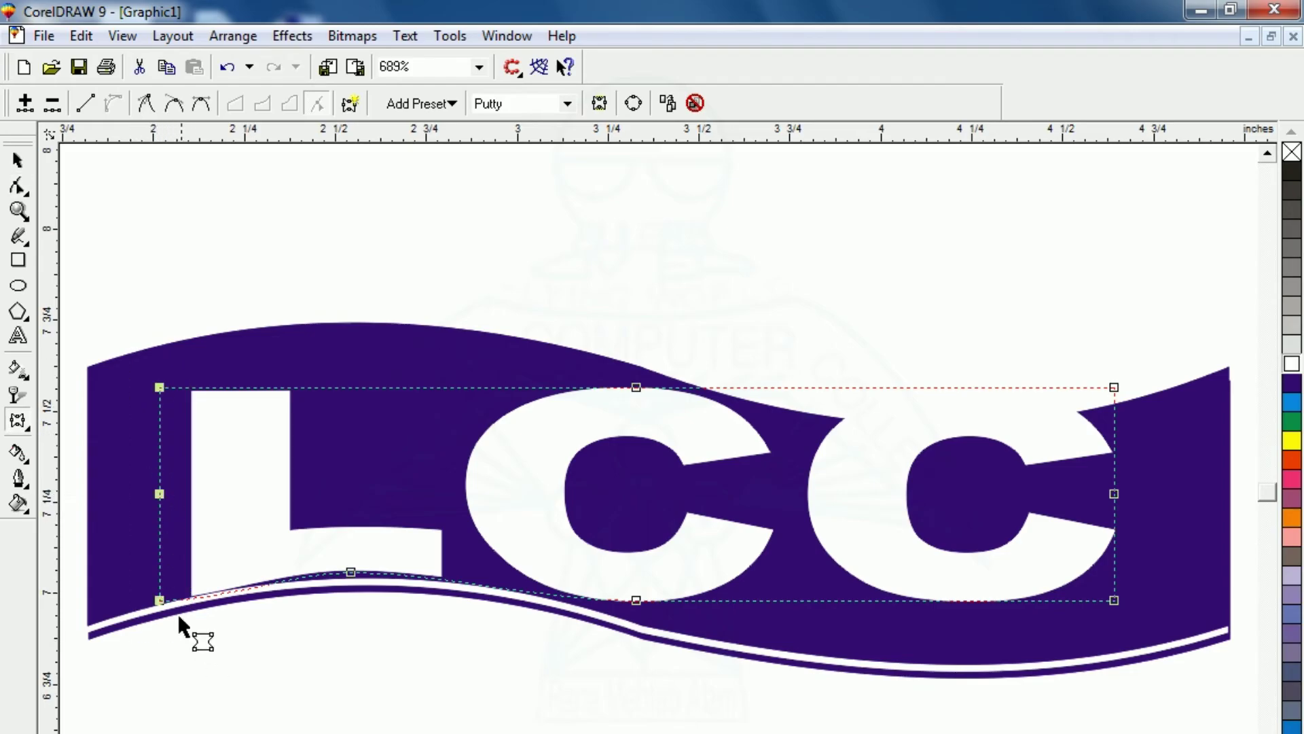
drag(161, 496, 92, 499)
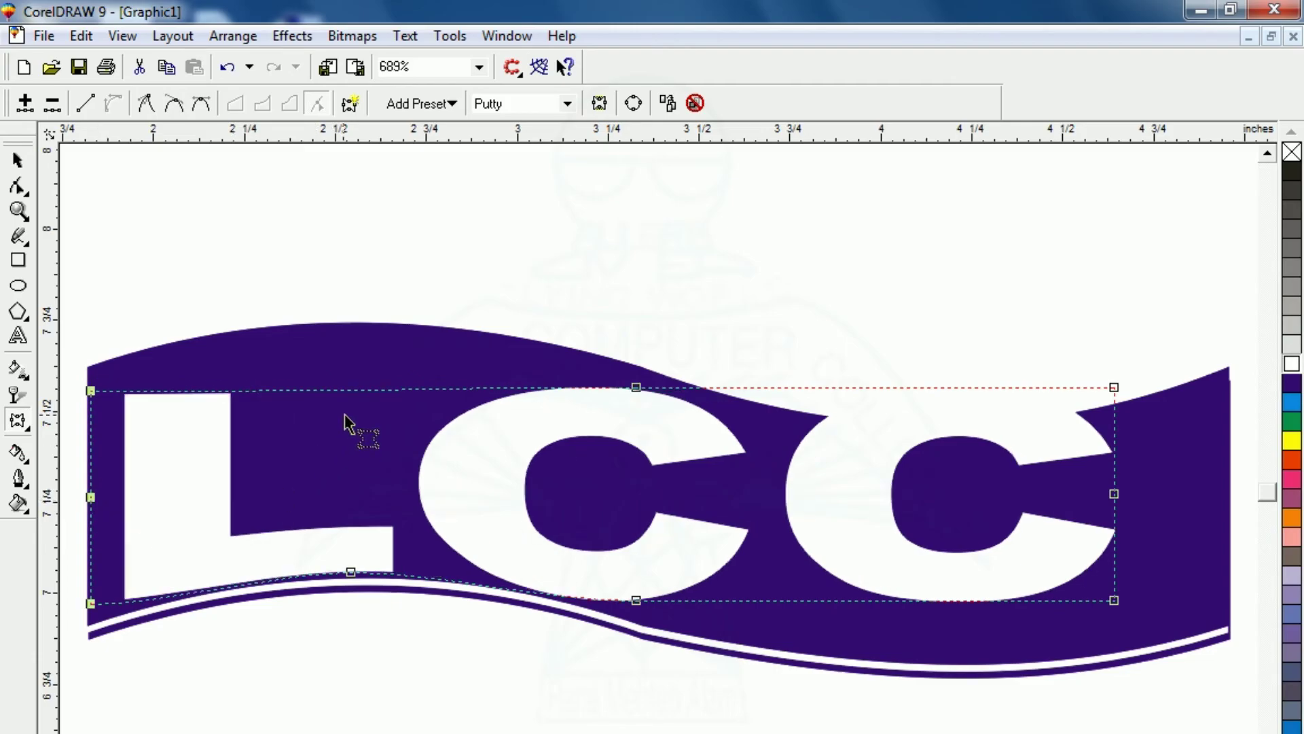
Arch the envelope's upper edge above the L and dip it above the last C to follow the wave
click(286, 391)
drag(286, 392, 283, 325)
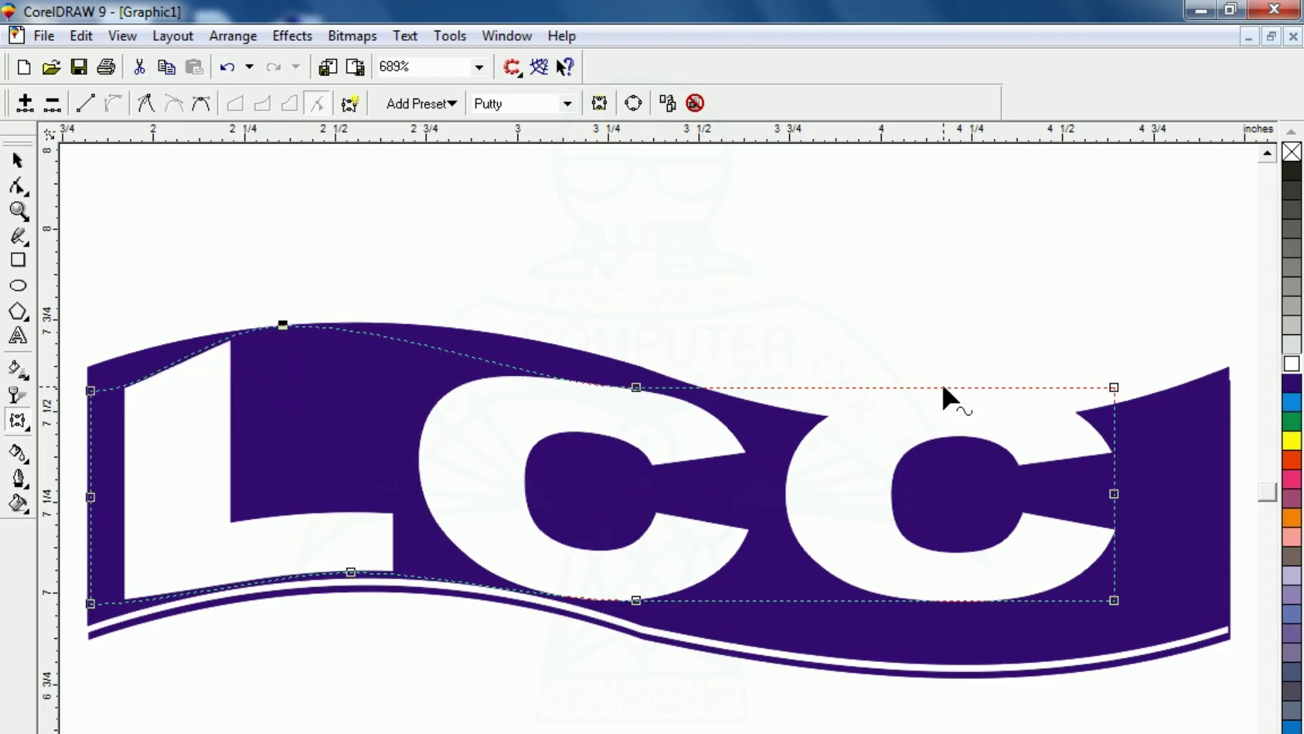
drag(943, 387, 954, 438)
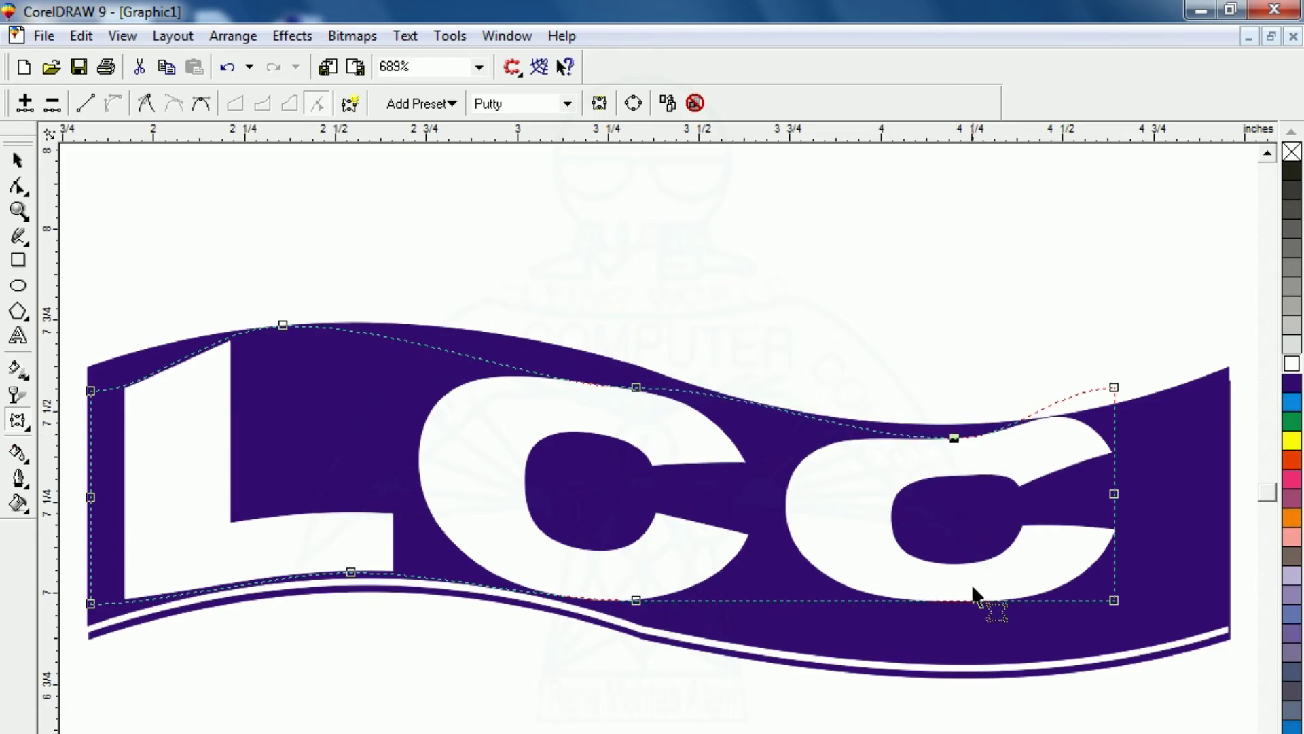
Curve the envelope's lower edge downward under the last C and adjust its right corner nodes to match the wave
drag(984, 607, 1014, 649)
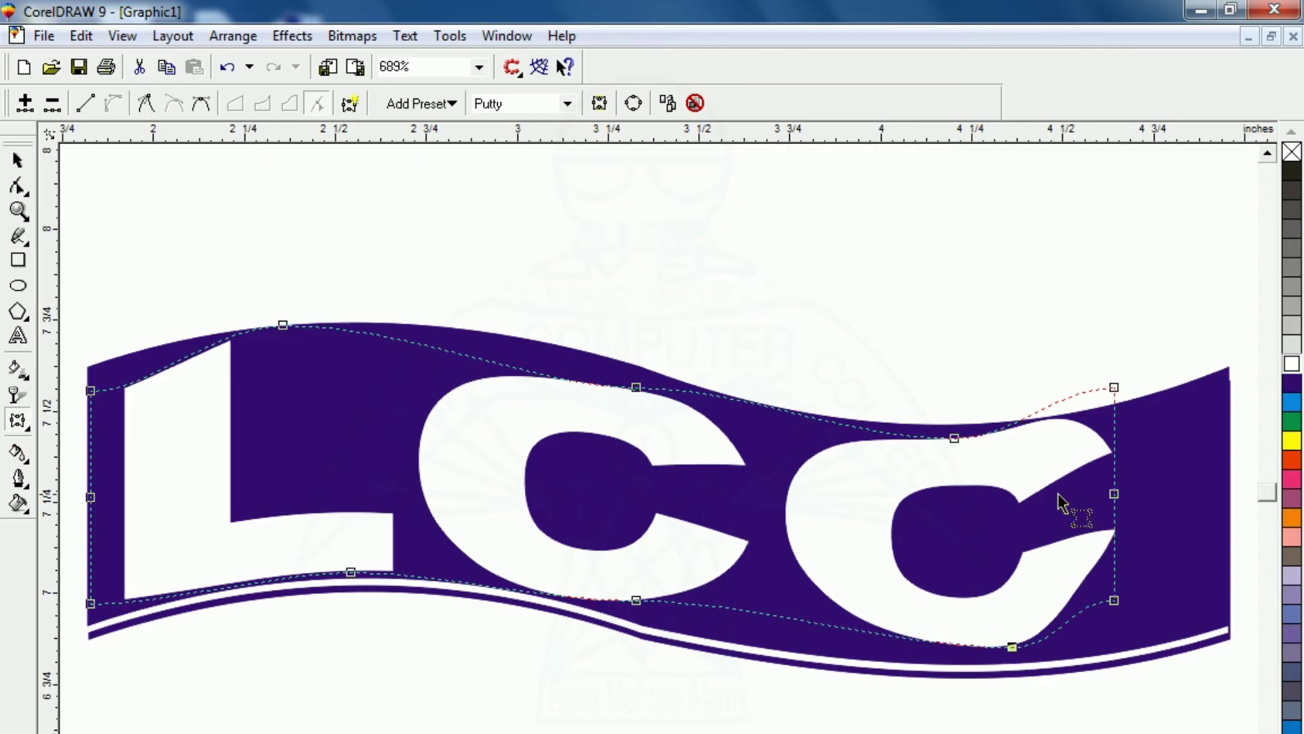
click(842, 435)
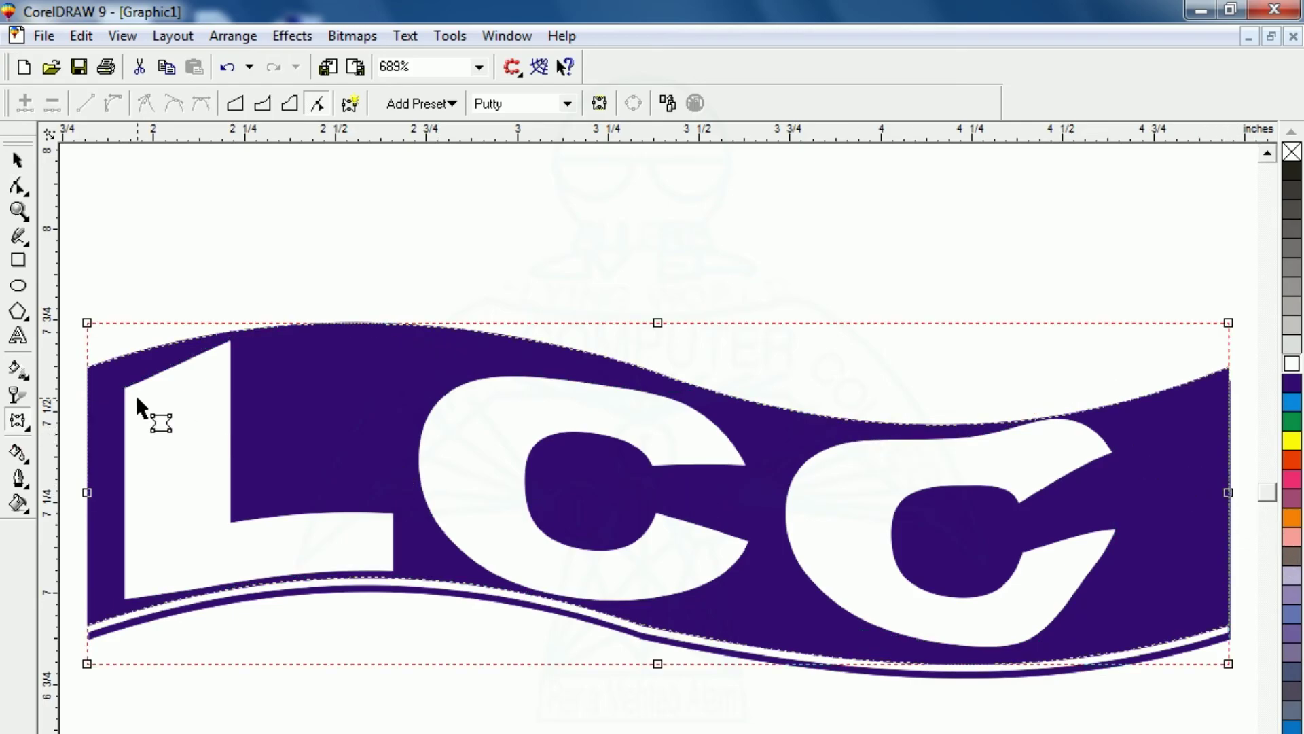
key(ctrl+z)
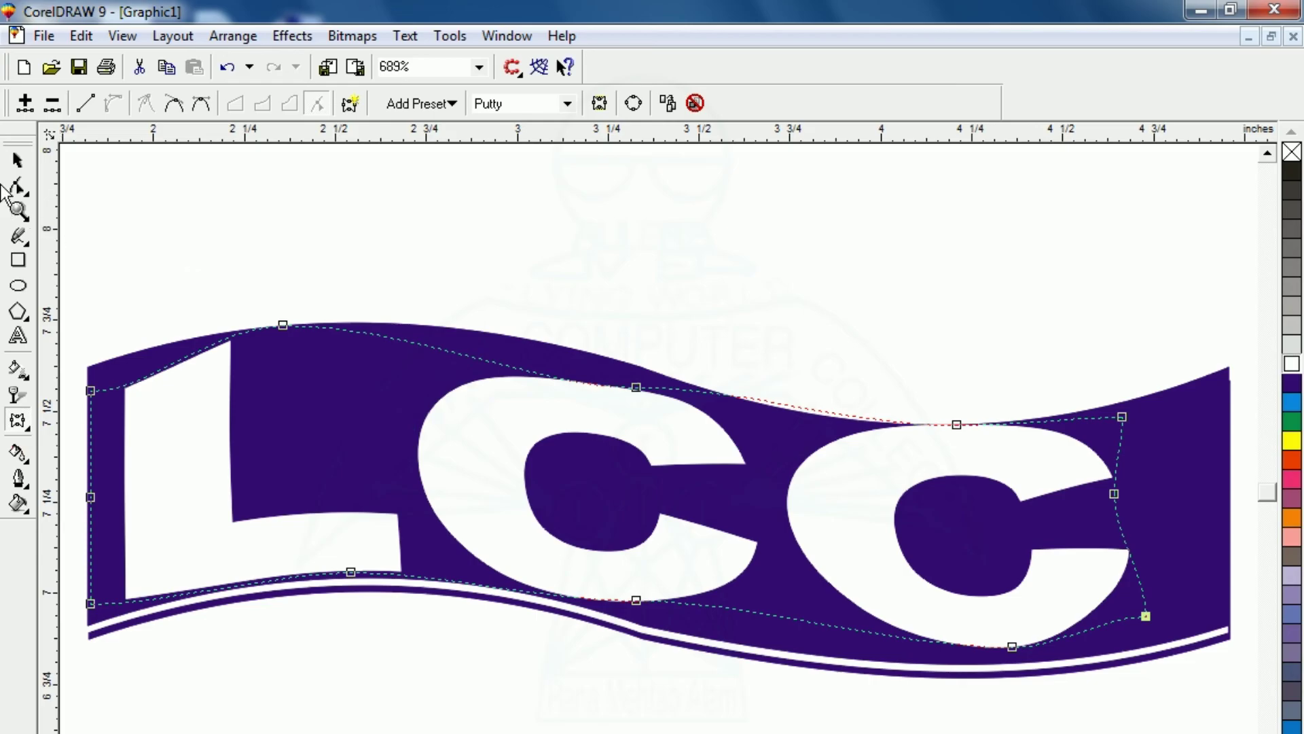
click(17, 160)
click(112, 197)
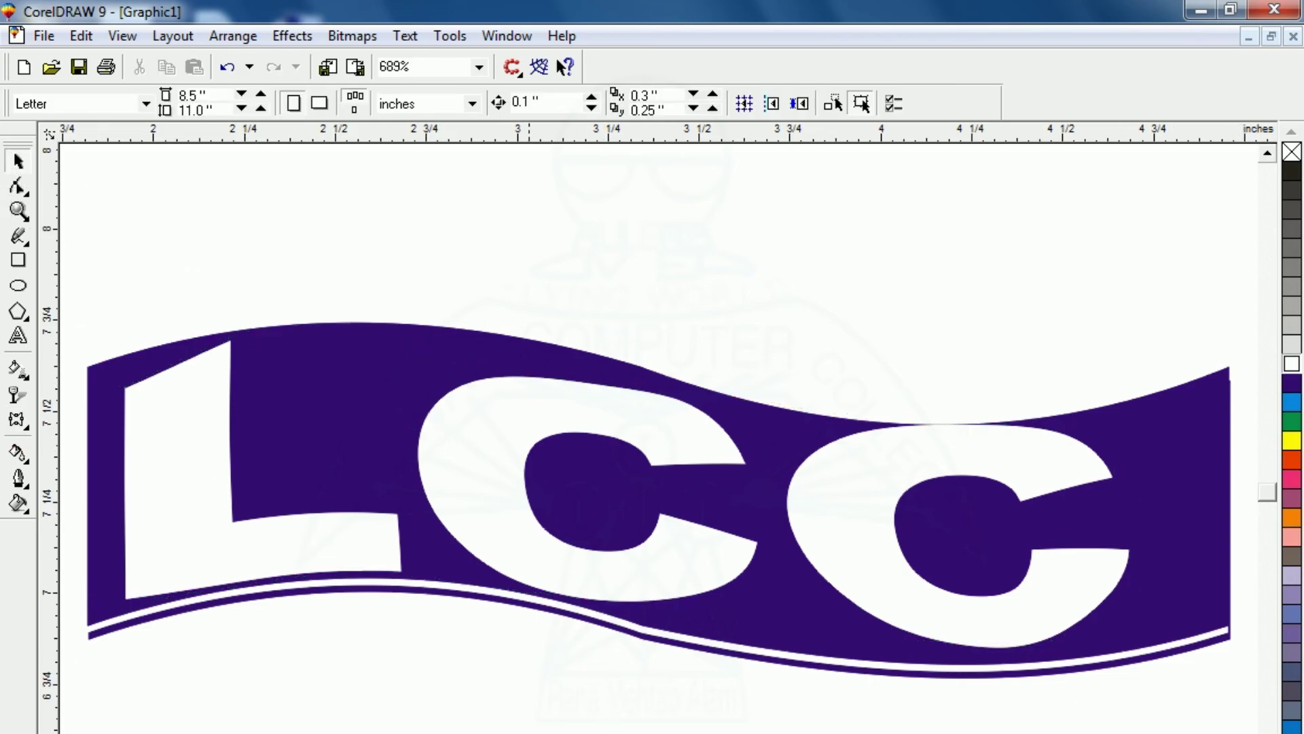
click(193, 552)
click(193, 230)
click(201, 462)
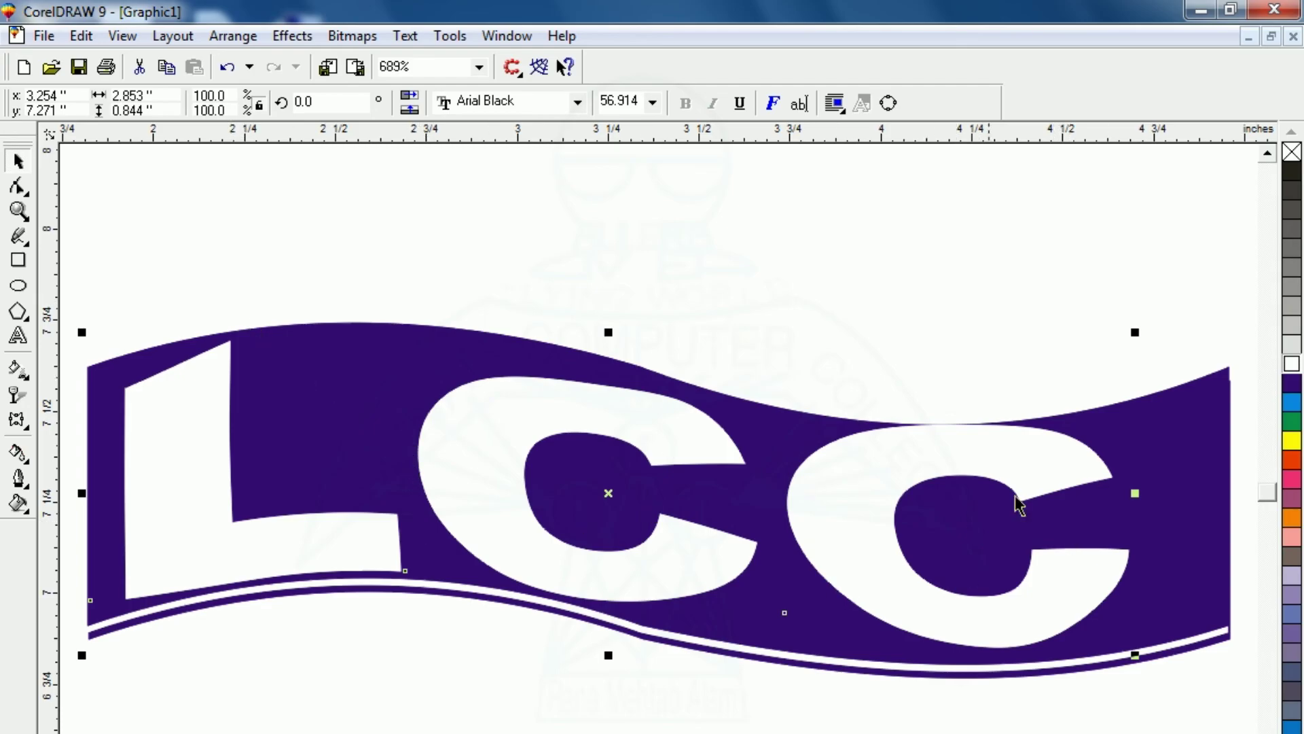
click(723, 228)
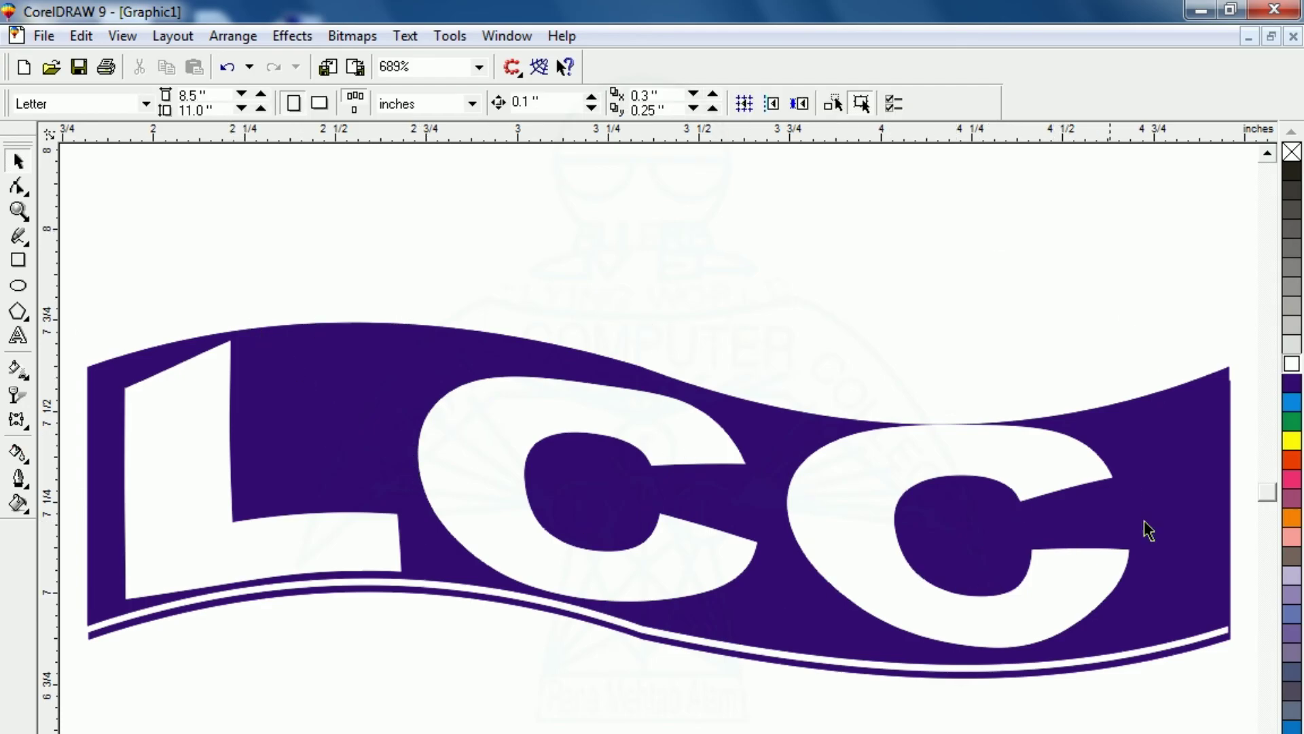